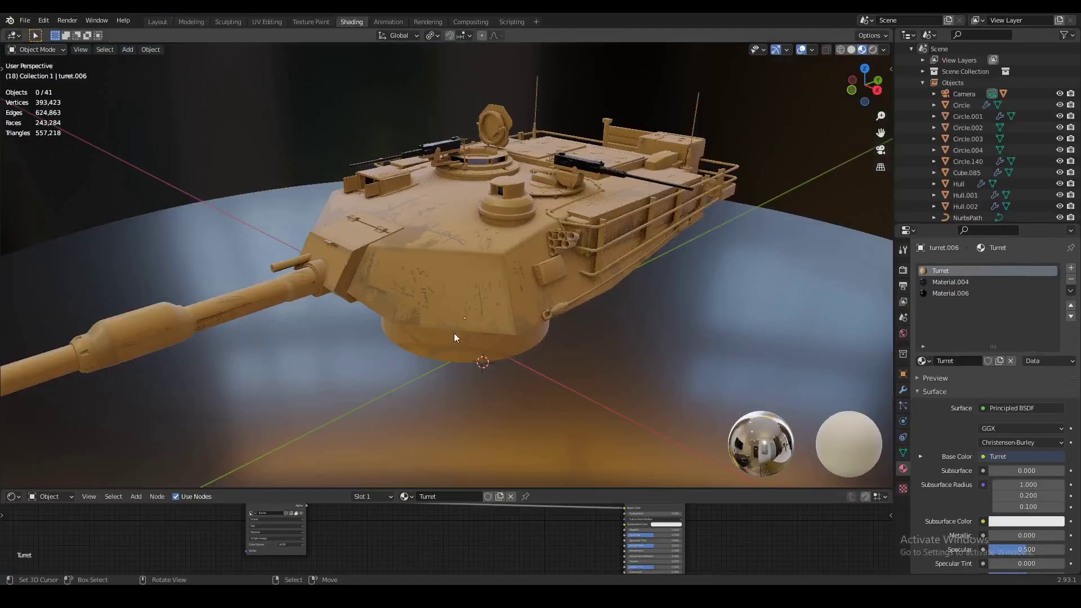
Enlarge the shader node editor, select the turret, and add a Bump node to its Turret material.
{"action": "left_click_drag", "start_coordinate": [468, 491], "coordinate": [338, 350]}
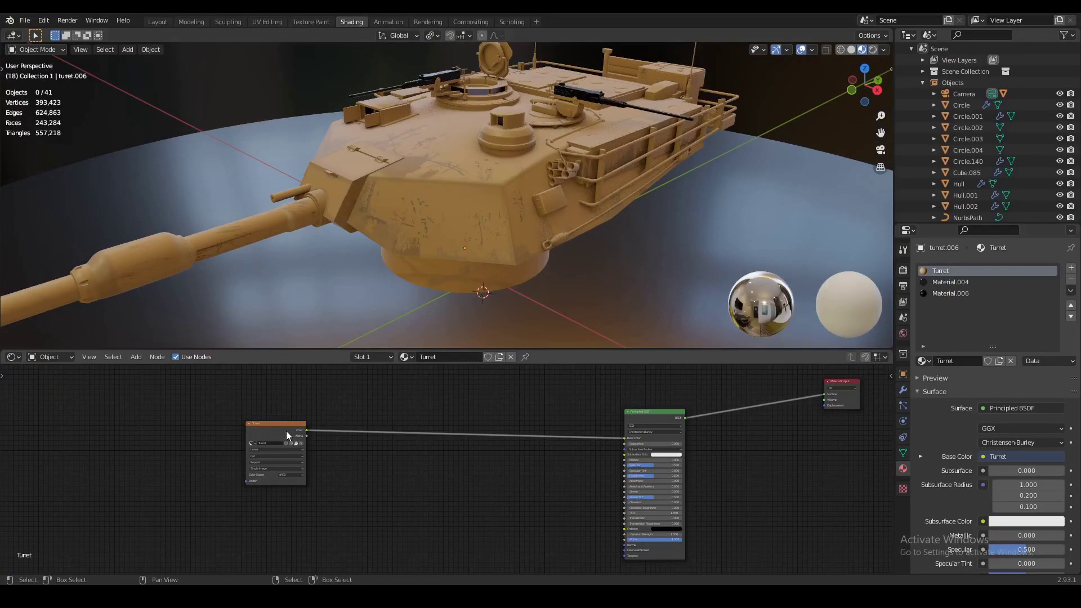
{"action": "left_click", "coordinate": [449, 231]}
{"action": "middle_click_drag", "start_coordinate": [481, 269], "coordinate": [484, 260]}
{"action": "scroll", "coordinate": [374, 441], "scroll_direction": "up", "scroll_amount": 3}
{"action": "middle_click_drag", "start_coordinate": [386, 446], "coordinate": [414, 430]}
{"action": "key", "text": "shift+a"}
{"action": "left_click", "coordinate": [401, 435]}
{"action": "type", "text": "bump"}
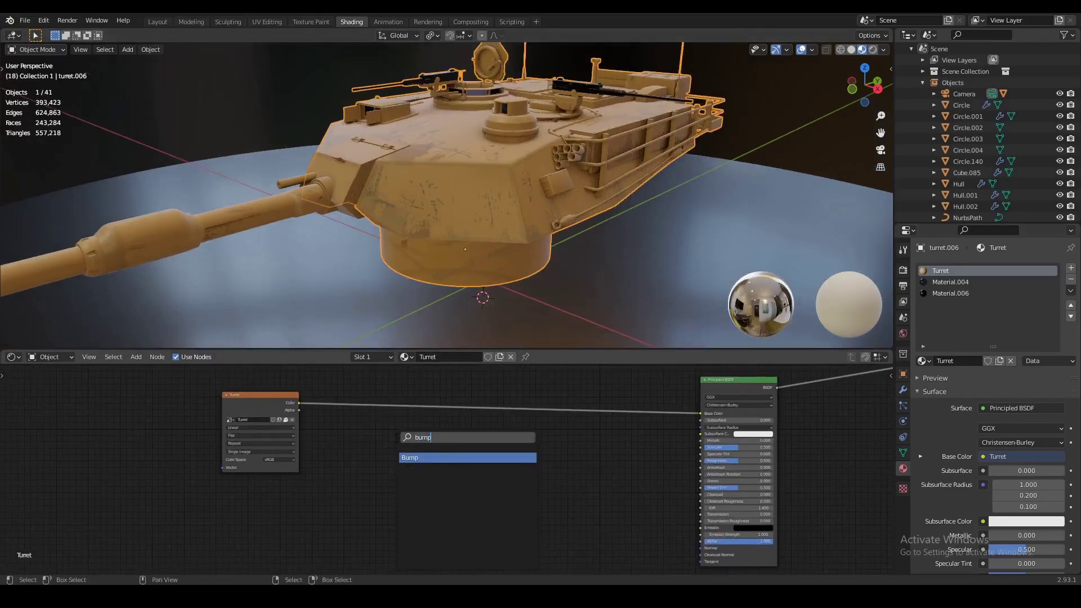
{"action": "left_click", "coordinate": [426, 458]}
{"action": "left_click", "coordinate": [394, 507]}
Connect the Turret image texture's Color output to the Bump node's Height input and shift the Bump node slightly.
{"action": "middle_click_drag", "start_coordinate": [346, 431], "coordinate": [375, 416]}
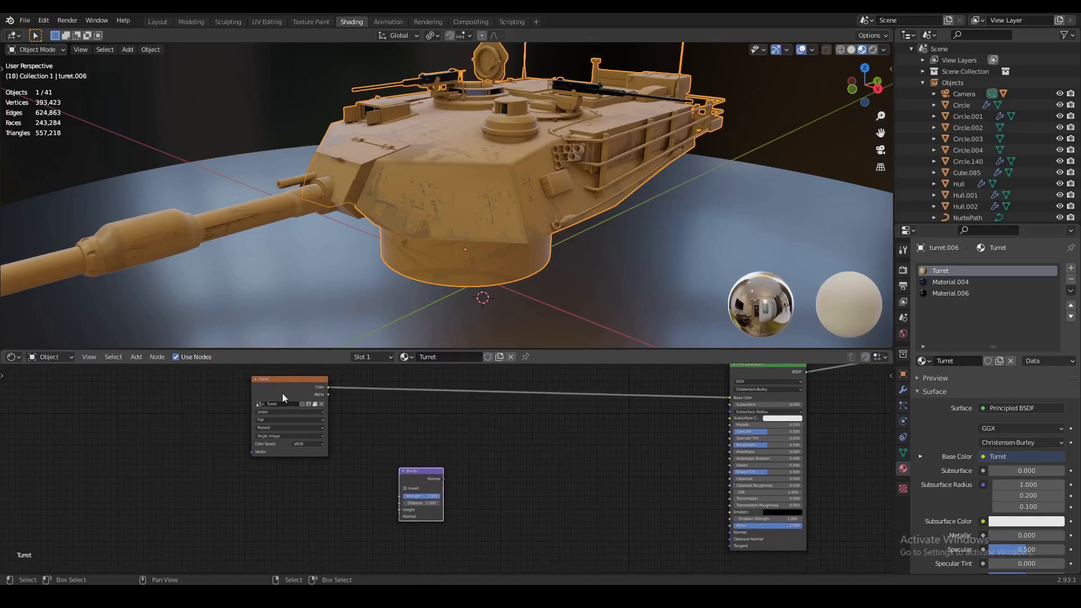
{"action": "scroll", "coordinate": [299, 397], "scroll_direction": "up", "scroll_amount": 2}
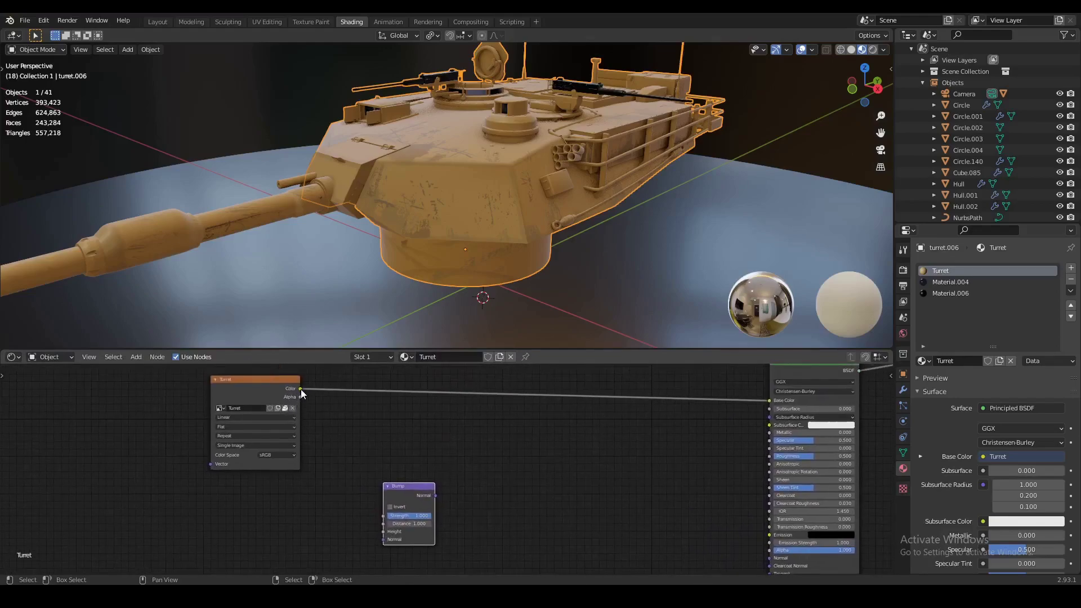
{"action": "left_click_drag", "start_coordinate": [301, 389], "coordinate": [381, 532]}
{"action": "left_click_drag", "start_coordinate": [400, 488], "coordinate": [421, 501]}
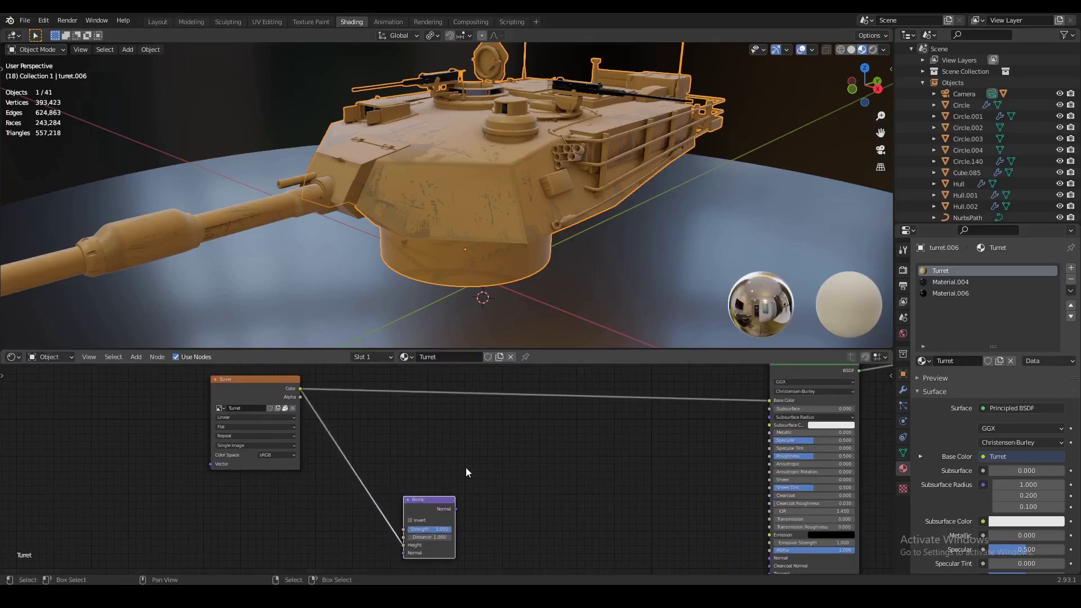
Connect the Bump node's Normal output to the Normal input of the Principled BSDF.
{"action": "middle_click_drag", "start_coordinate": [465, 467], "coordinate": [366, 443]}
{"action": "scroll", "coordinate": [434, 436], "scroll_direction": "down", "scroll_amount": 1}
{"action": "scroll", "coordinate": [417, 443], "scroll_direction": "up", "scroll_amount": 2}
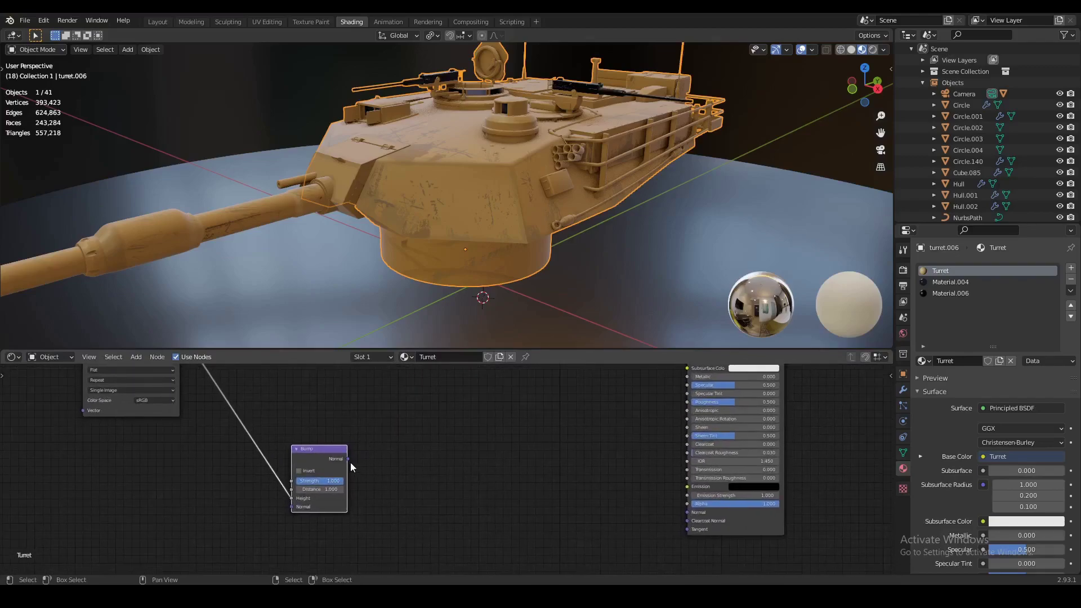
{"action": "left_click_drag", "start_coordinate": [346, 458], "coordinate": [697, 514]}
Examine the bump effect on the turret up close, detaching and reattaching the shader's Normal link for comparison.
{"action": "scroll", "coordinate": [448, 238], "scroll_direction": "up", "scroll_amount": 3}
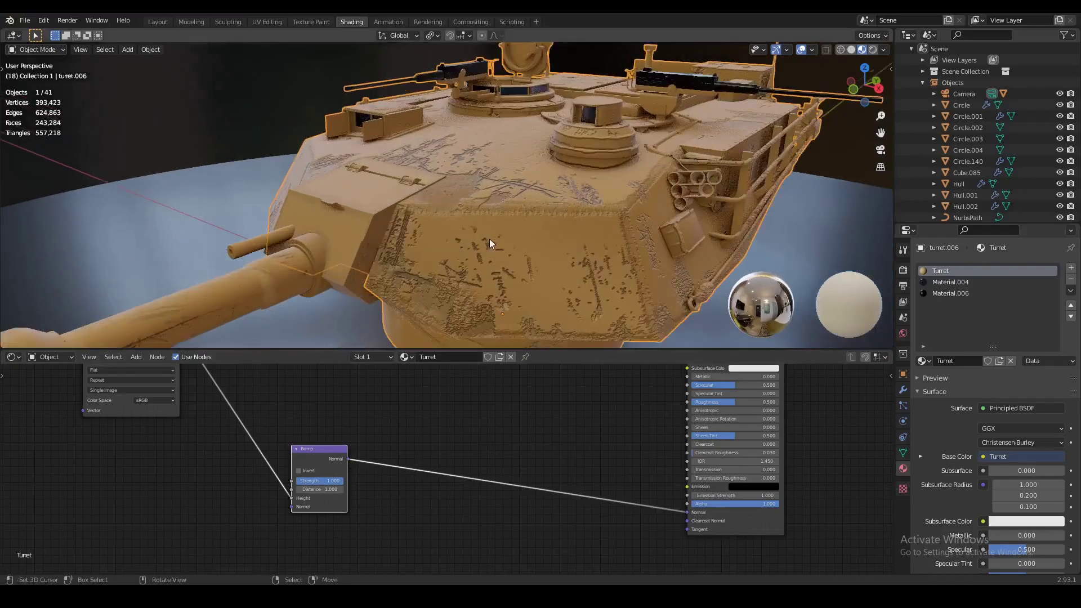
{"action": "middle_click_drag", "start_coordinate": [489, 236], "coordinate": [479, 187]}
{"action": "scroll", "coordinate": [392, 189], "scroll_direction": "up", "scroll_amount": 4}
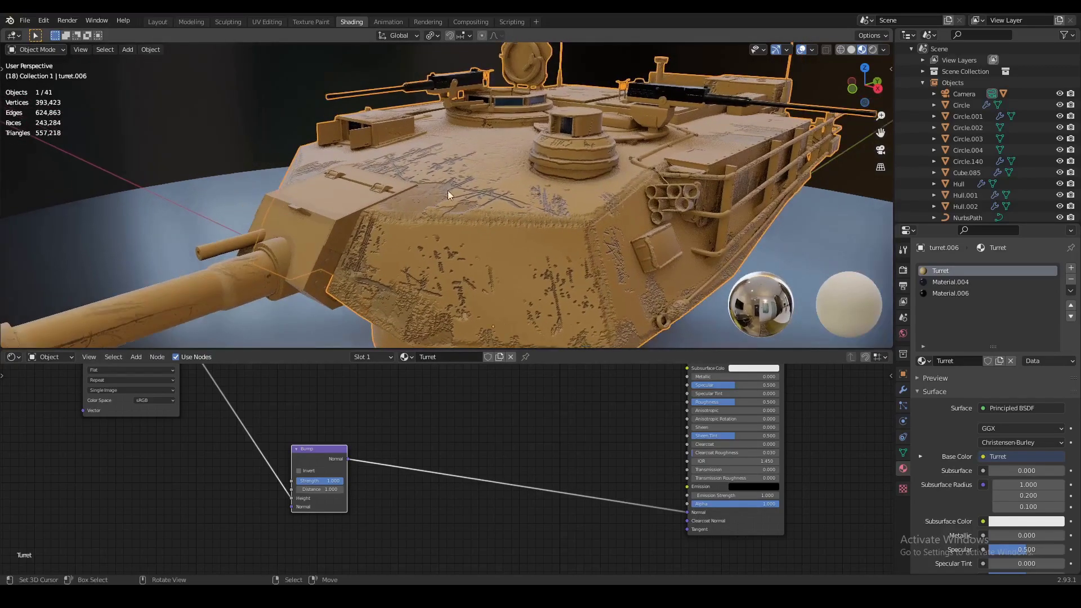
{"action": "middle_click_drag", "start_coordinate": [378, 191], "coordinate": [445, 201]}
{"action": "scroll", "coordinate": [437, 201], "scroll_direction": "up", "scroll_amount": 3}
{"action": "scroll", "coordinate": [438, 201], "scroll_direction": "down", "scroll_amount": 5}
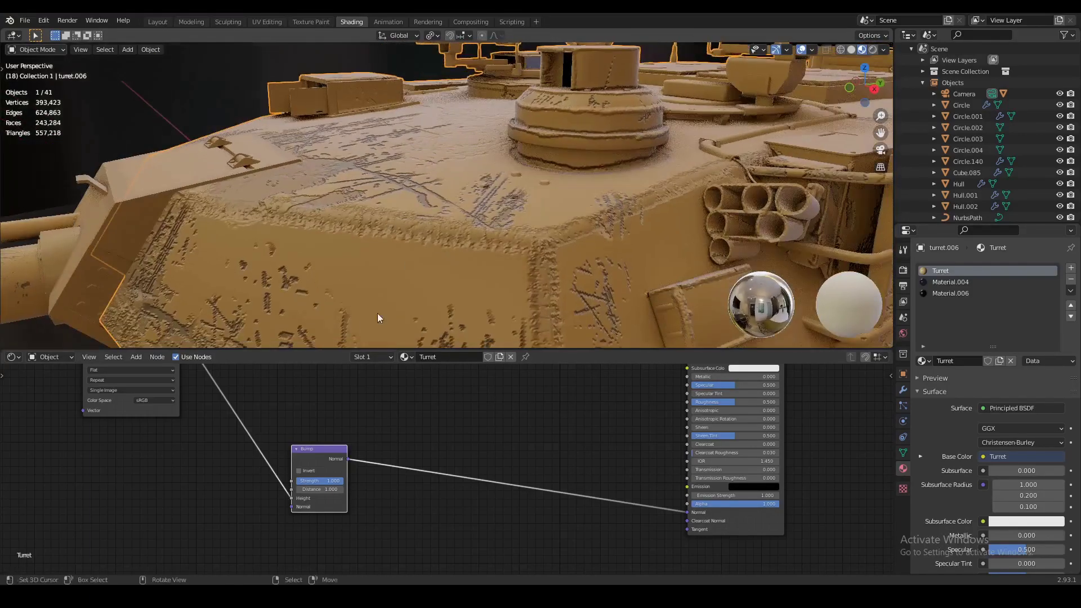
{"action": "left_click_drag", "start_coordinate": [685, 513], "coordinate": [524, 487]}
{"action": "middle_click_drag", "start_coordinate": [401, 236], "coordinate": [428, 264]}
{"action": "left_click_drag", "start_coordinate": [348, 459], "coordinate": [687, 513]}
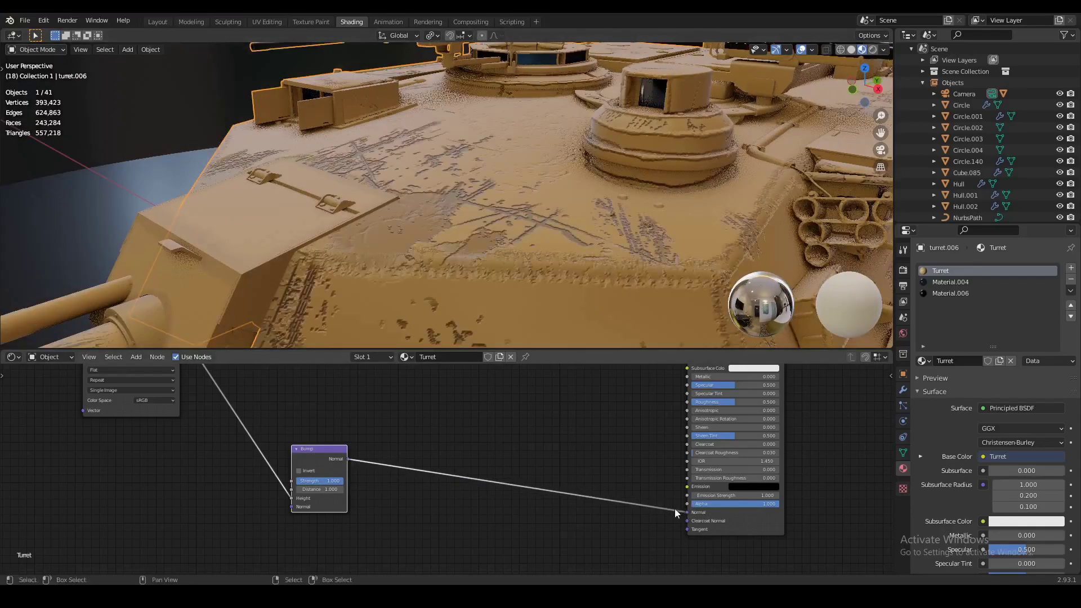
Set the Bump node's Strength to 0.4 and its Distance to 0.3.
{"action": "scroll", "coordinate": [438, 454], "scroll_direction": "up", "scroll_amount": 2}
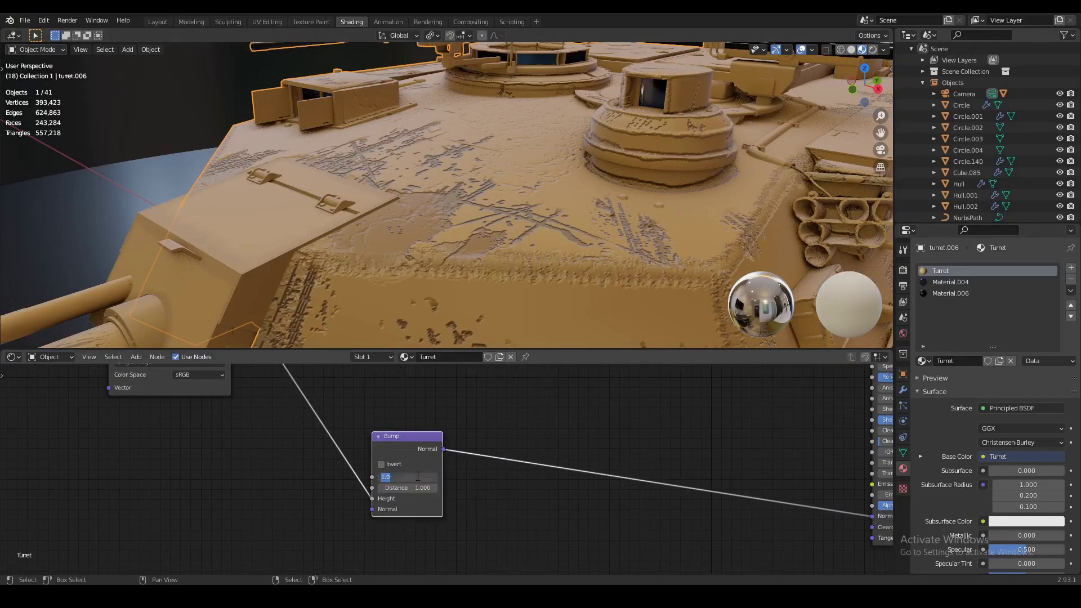
{"action": "type", "text": "0.4"}
{"action": "key", "text": "Return"}
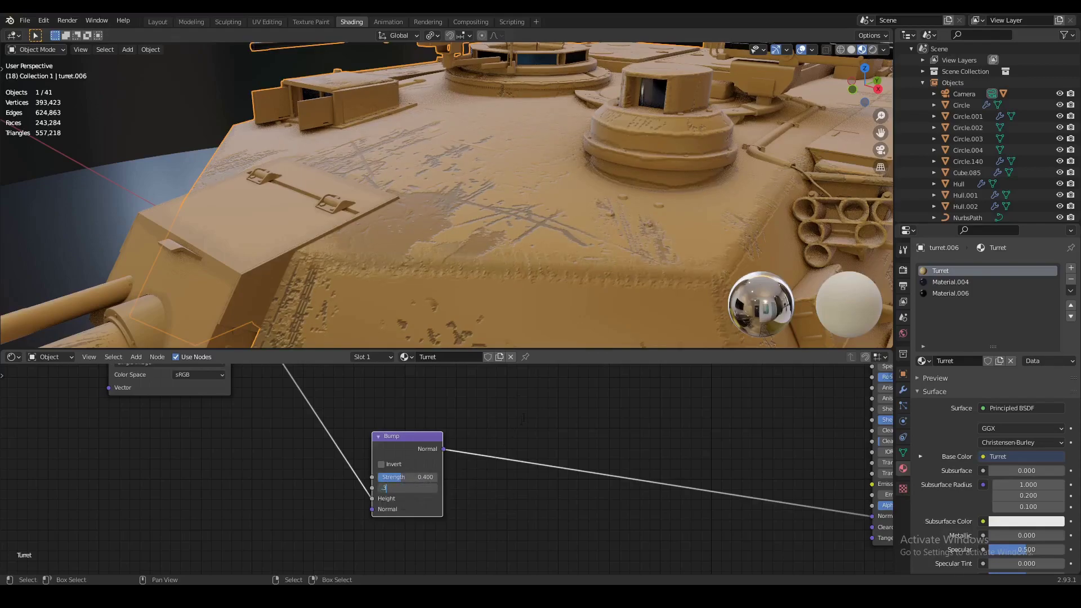
{"action": "type", "text": ".3"}
{"action": "key", "text": "Return"}
Move the Bump node lower in the node graph and inspect the turret's top surface.
{"action": "middle_click_drag", "start_coordinate": [497, 272], "coordinate": [502, 228]}
{"action": "middle_click_drag", "start_coordinate": [445, 205], "coordinate": [496, 315]}
{"action": "left_click_drag", "start_coordinate": [414, 452], "coordinate": [439, 495]}
{"action": "scroll", "coordinate": [505, 410], "scroll_direction": "down", "scroll_amount": 1}
{"action": "middle_click_drag", "start_coordinate": [504, 410], "coordinate": [497, 417]}
{"action": "middle_click_drag", "start_coordinate": [481, 236], "coordinate": [399, 171]}
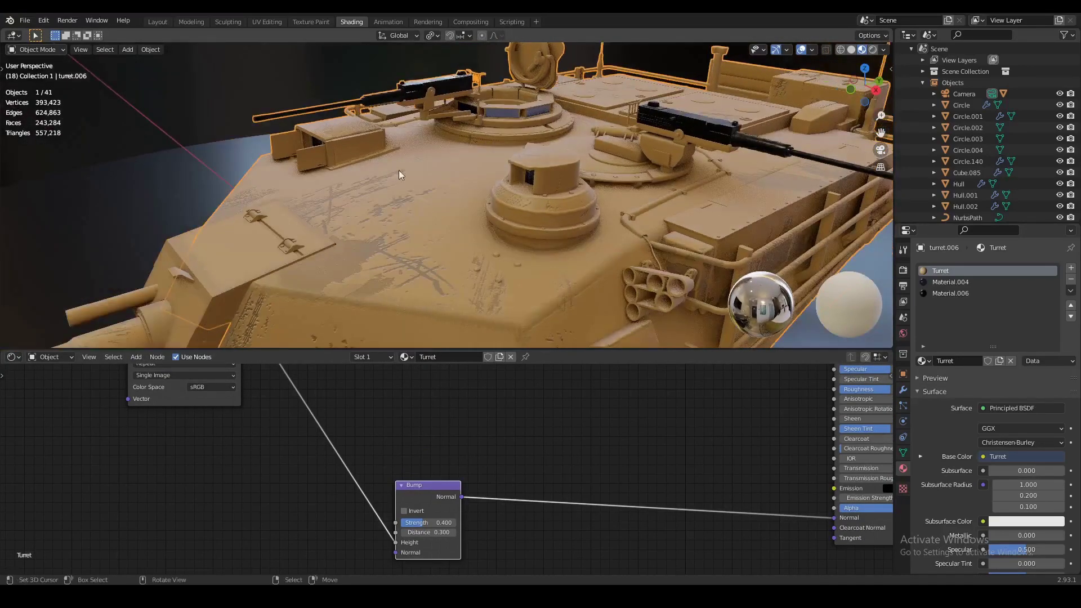
{"action": "middle_click_drag", "start_coordinate": [538, 220], "coordinate": [471, 258]}
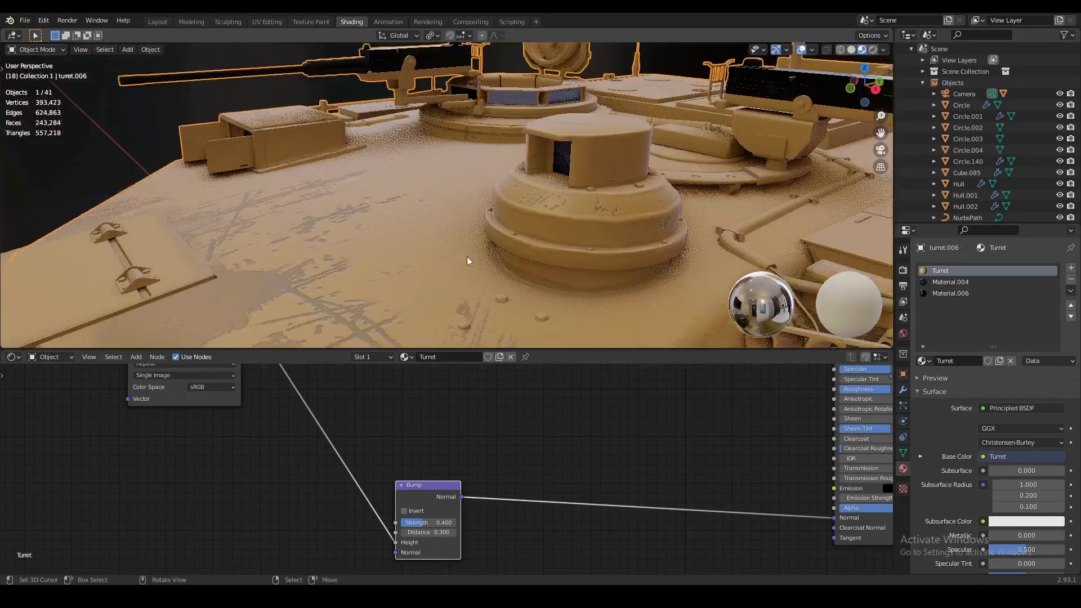
Add a Noise Texture node and place it above the Bump node, to the right of the Turret image texture.
{"action": "middle_click_drag", "start_coordinate": [474, 405], "coordinate": [447, 428]}
{"action": "scroll", "coordinate": [445, 436], "scroll_direction": "down", "scroll_amount": 2}
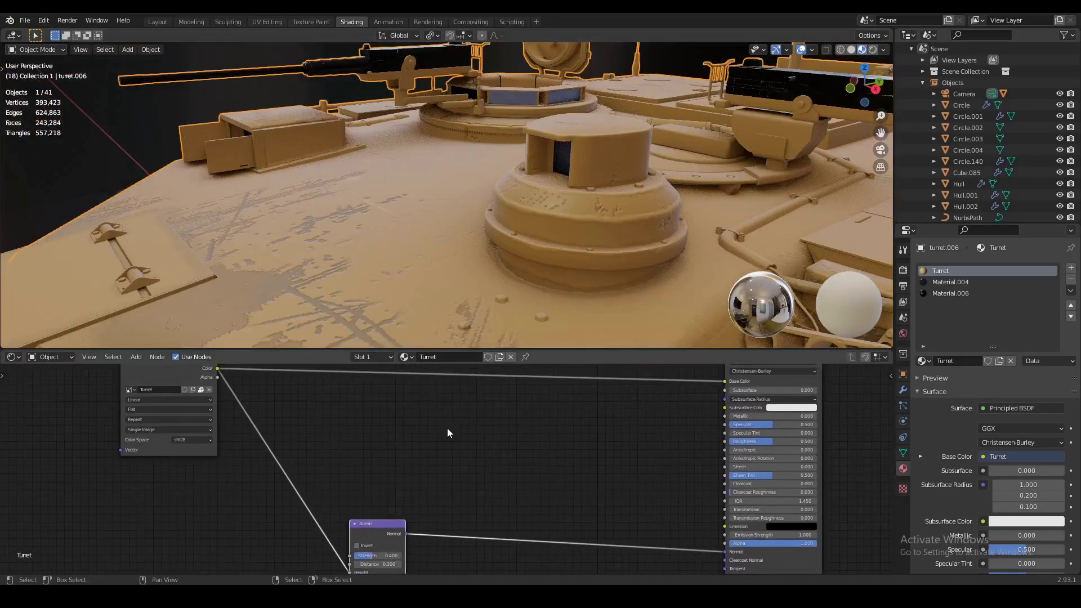
{"action": "left_click", "coordinate": [447, 428]}
{"action": "key", "text": "shift+a"}
{"action": "left_click", "coordinate": [387, 430]}
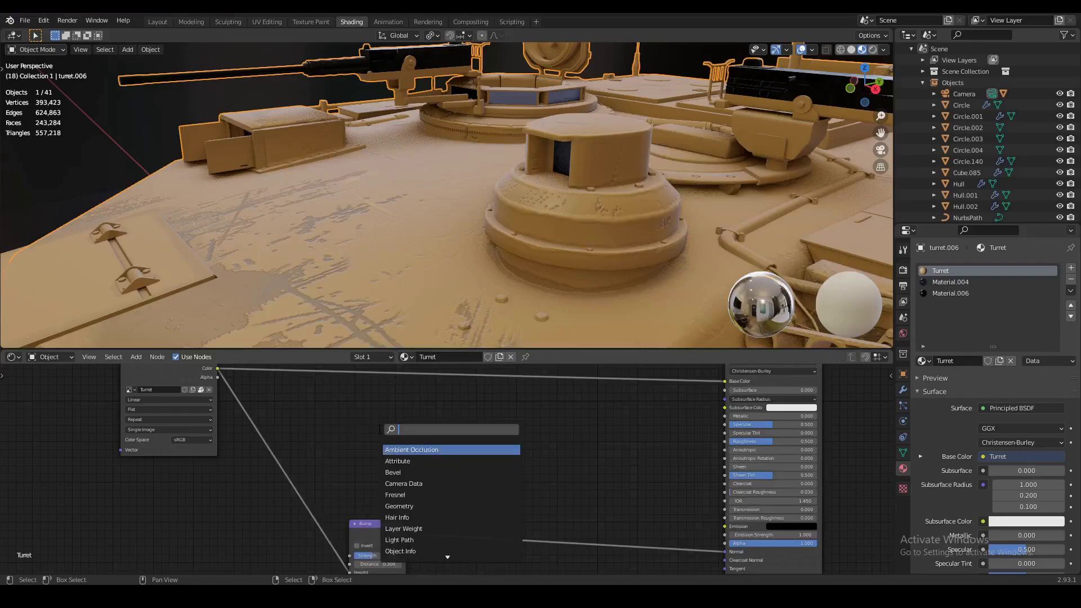
{"action": "type", "text": "noise"}
{"action": "key", "text": "Return"}
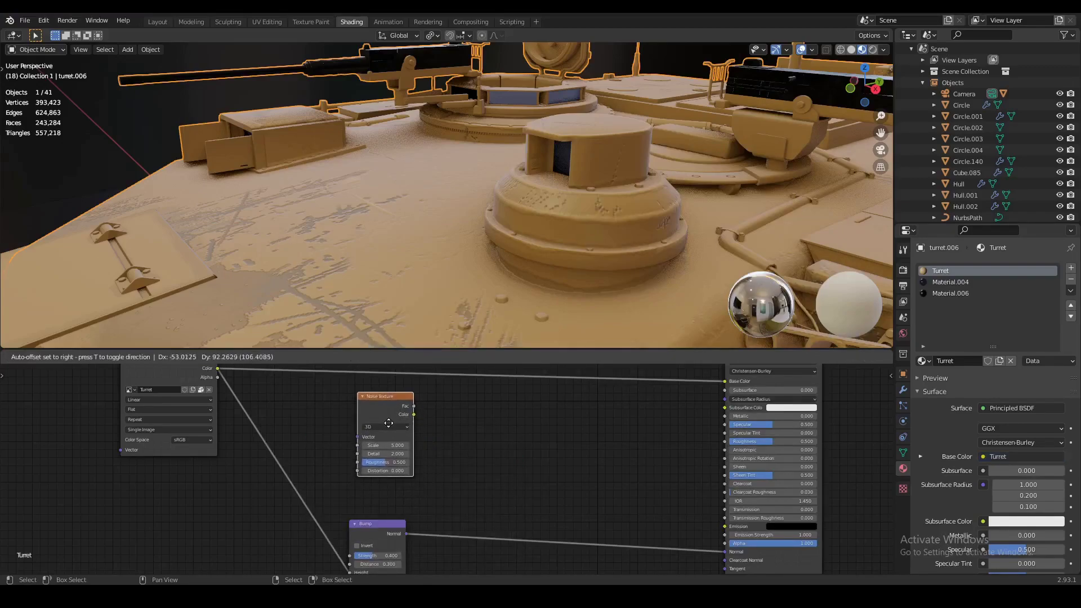
{"action": "left_click", "coordinate": [457, 434]}
{"action": "scroll", "coordinate": [457, 438], "scroll_direction": "up", "scroll_amount": 1}
{"action": "left_click_drag", "start_coordinate": [384, 392], "coordinate": [349, 392]}
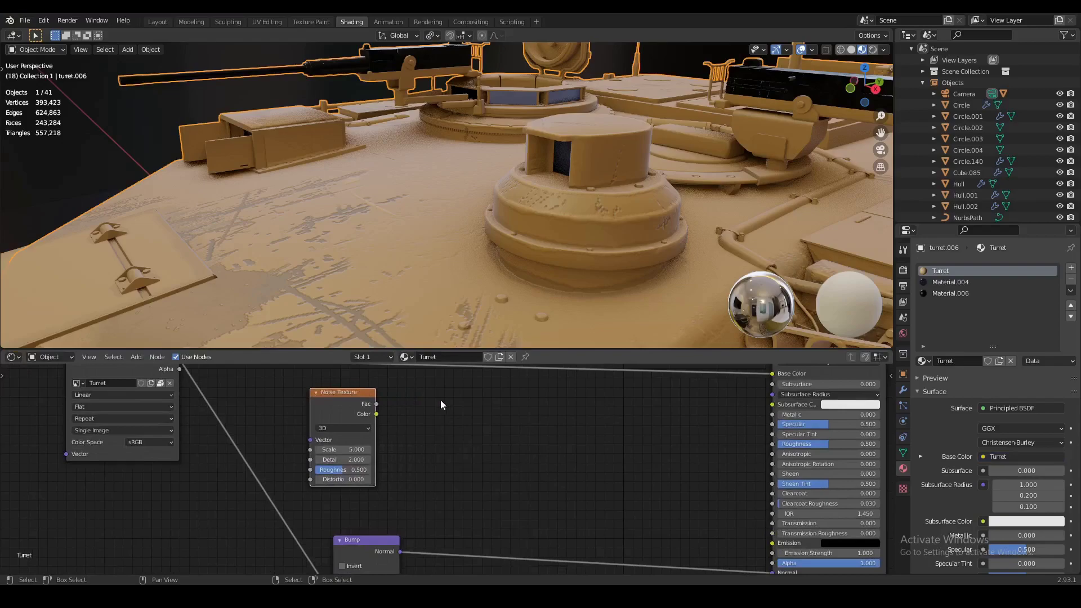
Add a ColorRamp node between the Noise Texture and the Principled BSDF.
{"action": "key", "text": "shift+a"}
{"action": "left_click", "coordinate": [440, 400]}
{"action": "type", "text": "colo"}
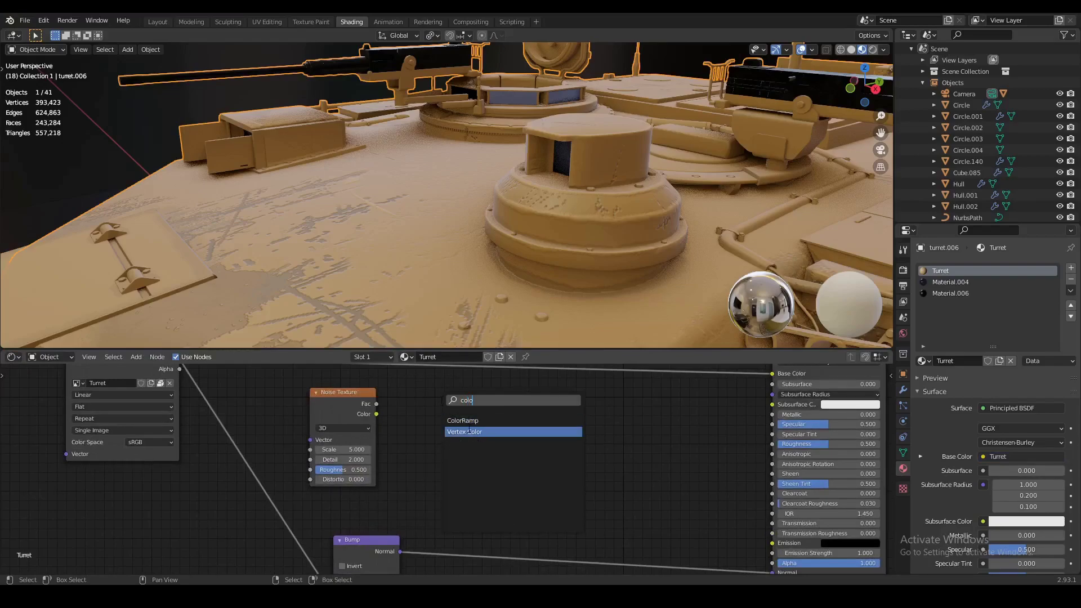
{"action": "left_click", "coordinate": [468, 420]}
{"action": "left_click", "coordinate": [489, 422]}
{"action": "scroll", "coordinate": [406, 431], "scroll_direction": "up", "scroll_amount": 1}
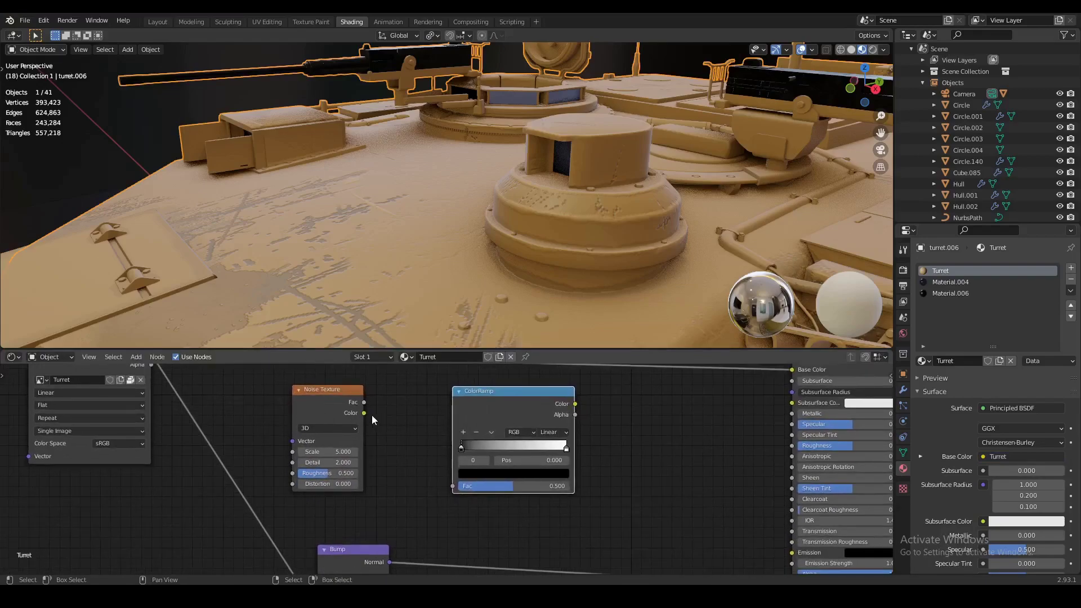
Connect the Noise Texture's Color to the ColorRamp's Fac, and the ColorRamp's Color to the Principled BSDF's Roughness.
{"action": "left_click_drag", "start_coordinate": [363, 413], "coordinate": [375, 415]}
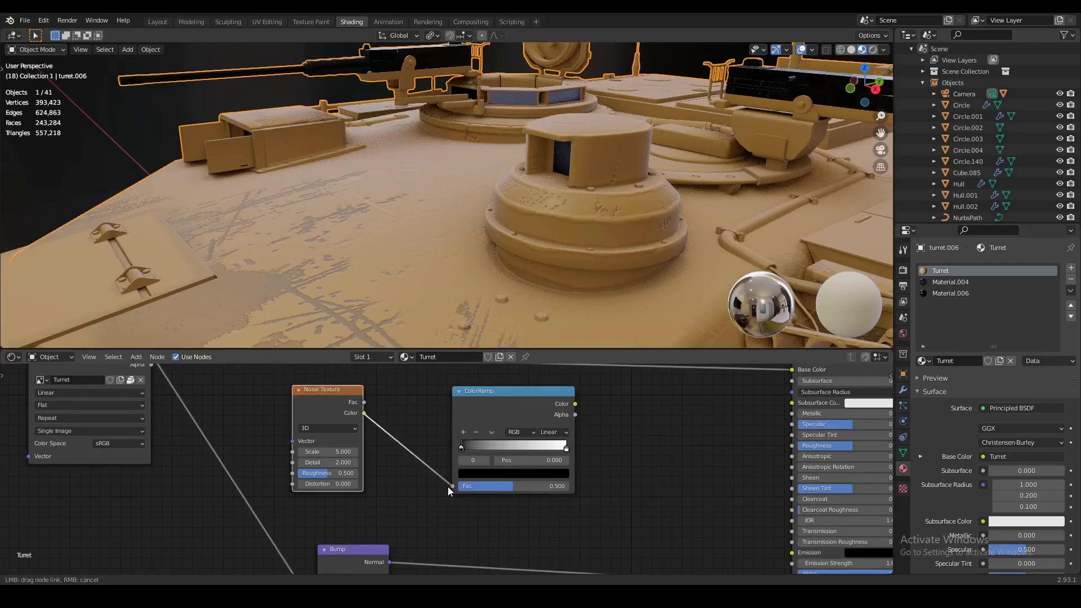
{"action": "left_click_drag", "start_coordinate": [448, 490], "coordinate": [451, 486]}
{"action": "middle_click_drag", "start_coordinate": [429, 416], "coordinate": [382, 419]}
{"action": "middle_click_drag", "start_coordinate": [569, 420], "coordinate": [521, 413]}
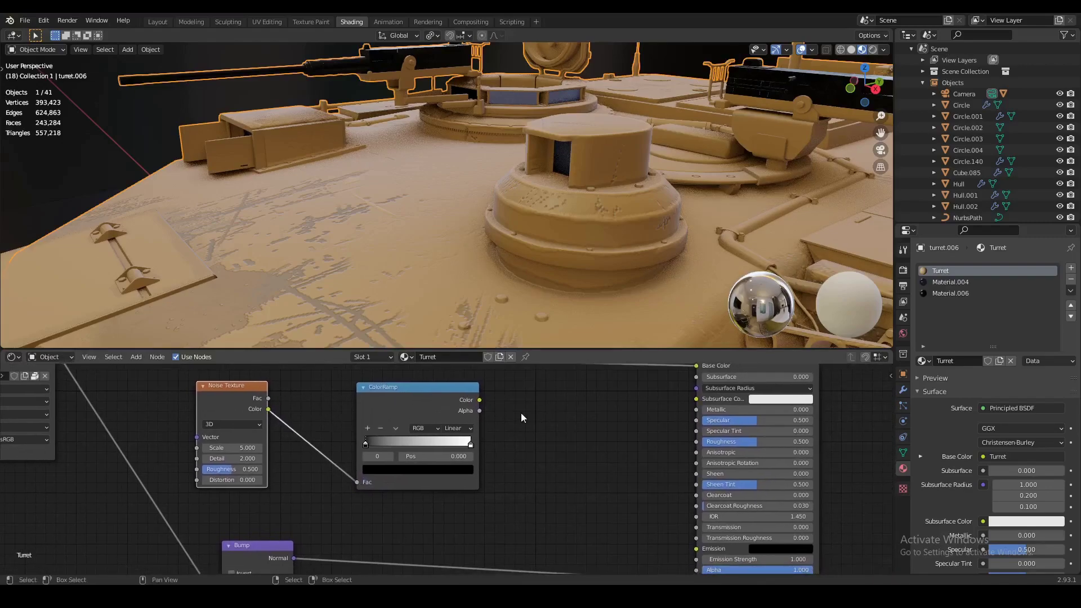
{"action": "left_click_drag", "start_coordinate": [478, 401], "coordinate": [395, 398]}
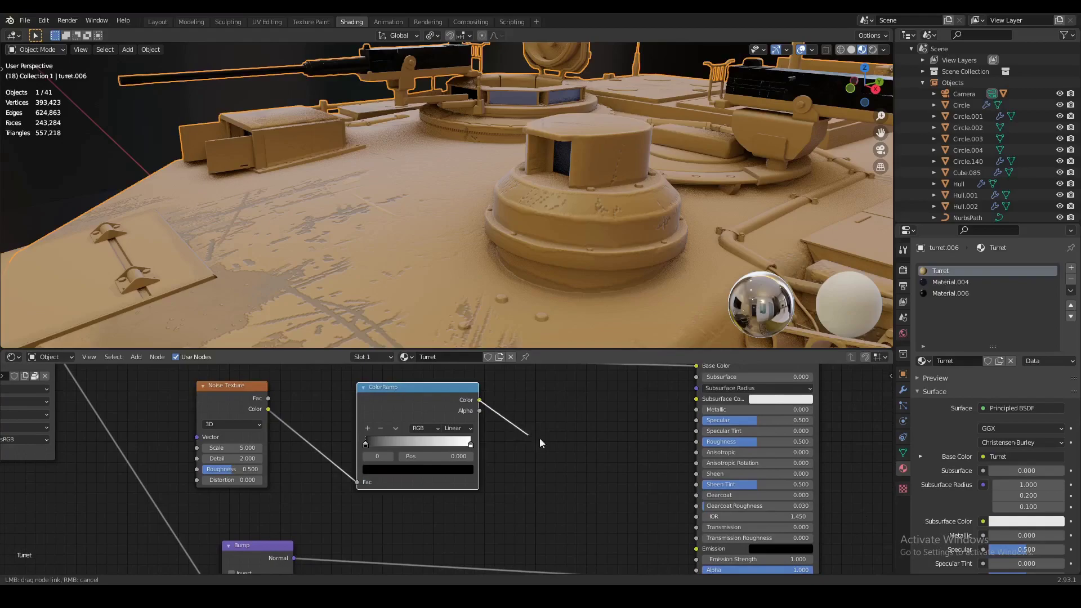
{"action": "left_click_drag", "start_coordinate": [695, 443], "coordinate": [697, 442]}
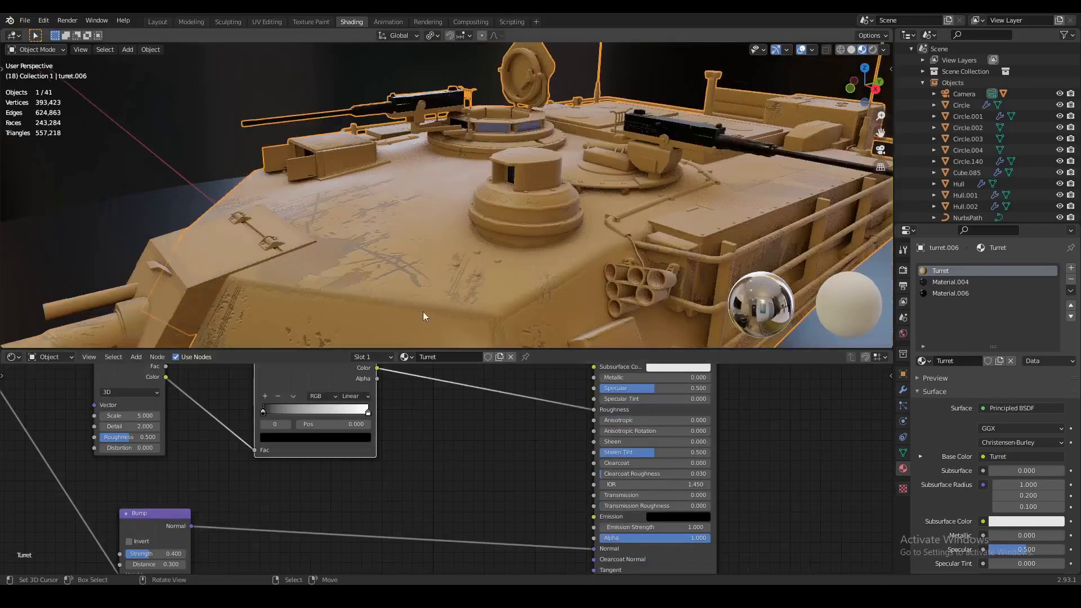
Set the Noise Texture's Scale to 15, Detail to 8 and Roughness to 0.8, checking the turret's reflections.
{"action": "middle_click_drag", "start_coordinate": [448, 233], "coordinate": [477, 226]}
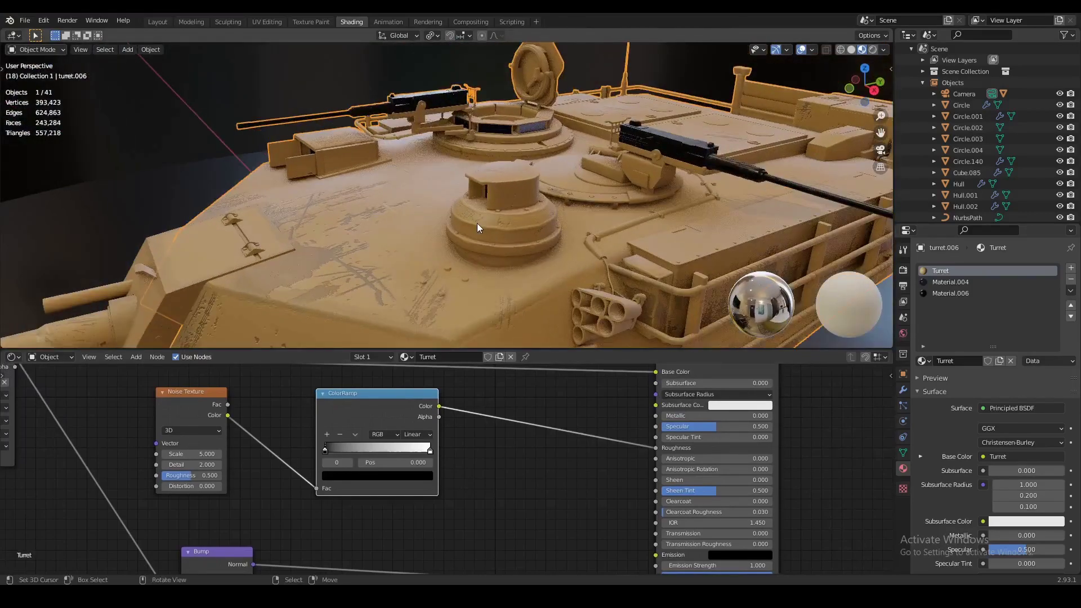
{"action": "scroll", "coordinate": [477, 223], "scroll_direction": "up", "scroll_amount": 5}
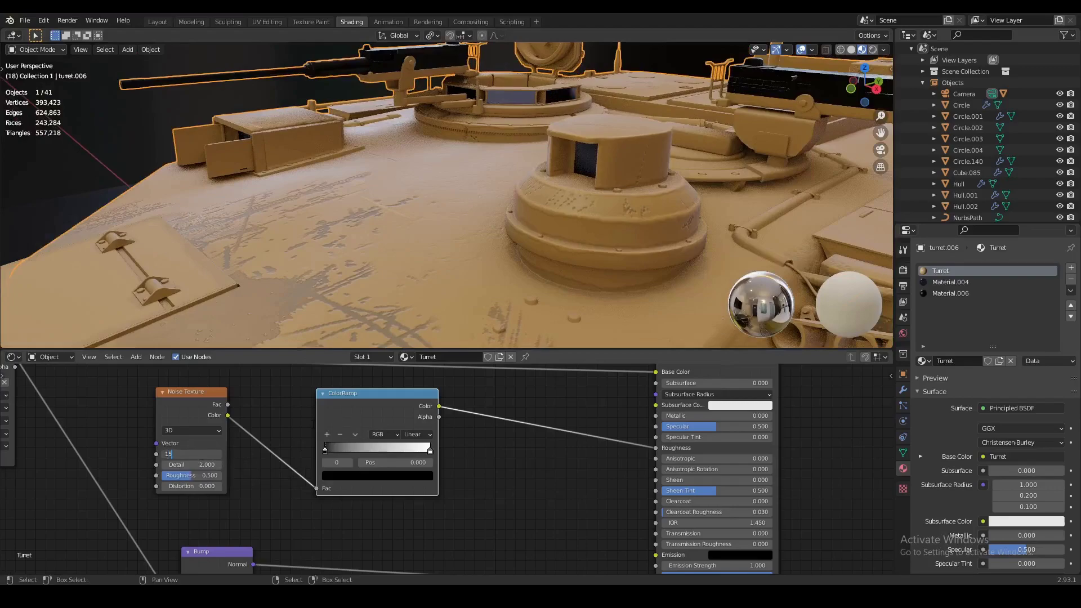
{"action": "key", "text": "Return"}
{"action": "scroll", "coordinate": [356, 437], "scroll_direction": "up", "scroll_amount": 2}
{"action": "middle_click_drag", "start_coordinate": [377, 271], "coordinate": [419, 215]}
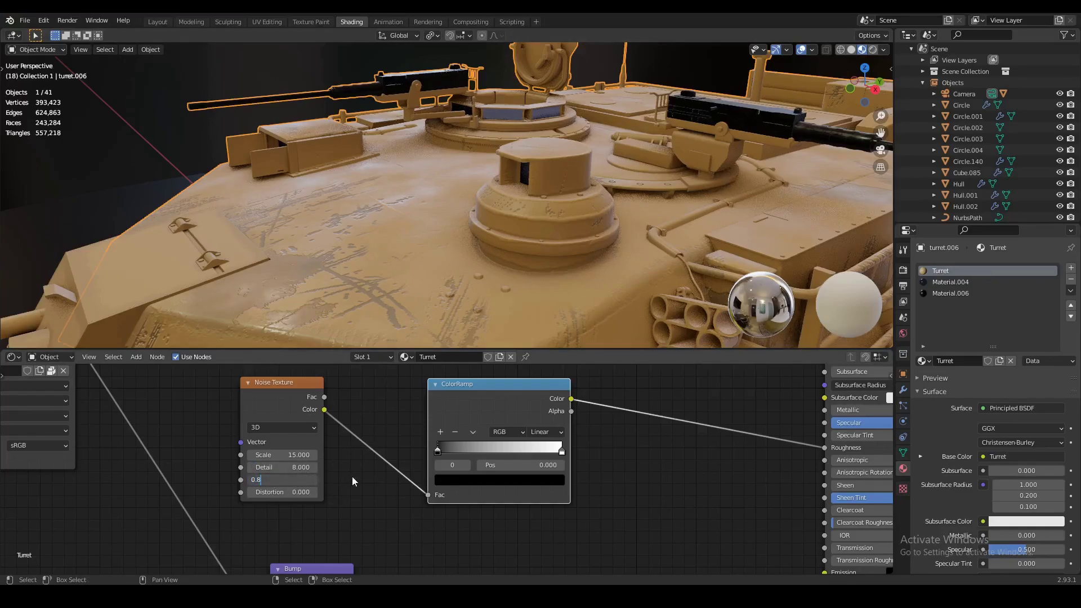
{"action": "middle_click_drag", "start_coordinate": [422, 315], "coordinate": [452, 246]}
{"action": "middle_click_drag", "start_coordinate": [516, 210], "coordinate": [507, 231]}
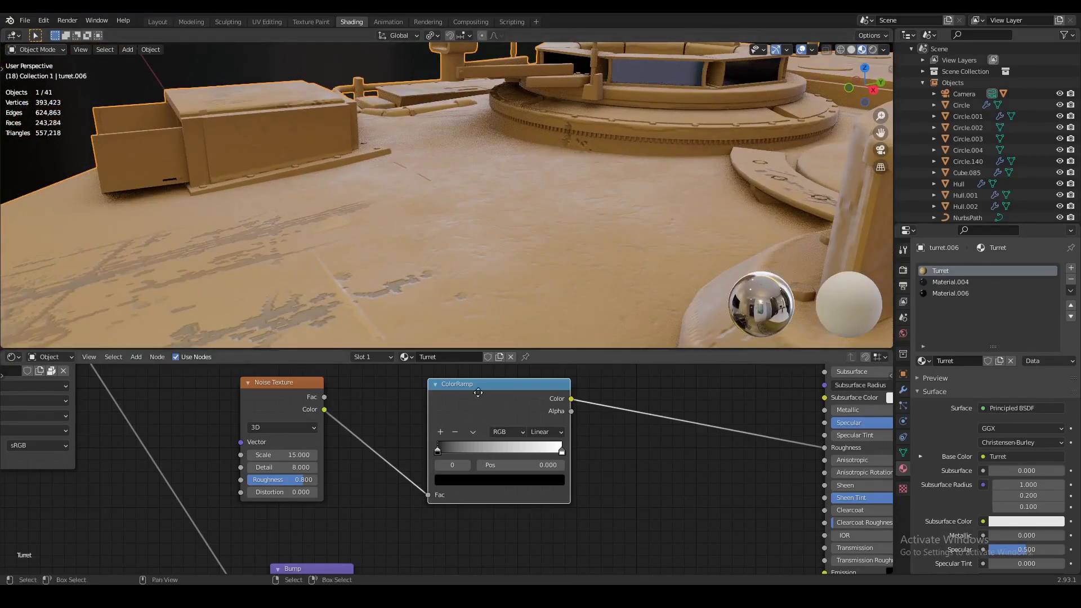
Move the ColorRamp node slightly right and set its black stop's position to 0.35.
{"action": "left_click_drag", "start_coordinate": [478, 393], "coordinate": [513, 399]}
{"action": "scroll", "coordinate": [481, 393], "scroll_direction": "up", "scroll_amount": 1}
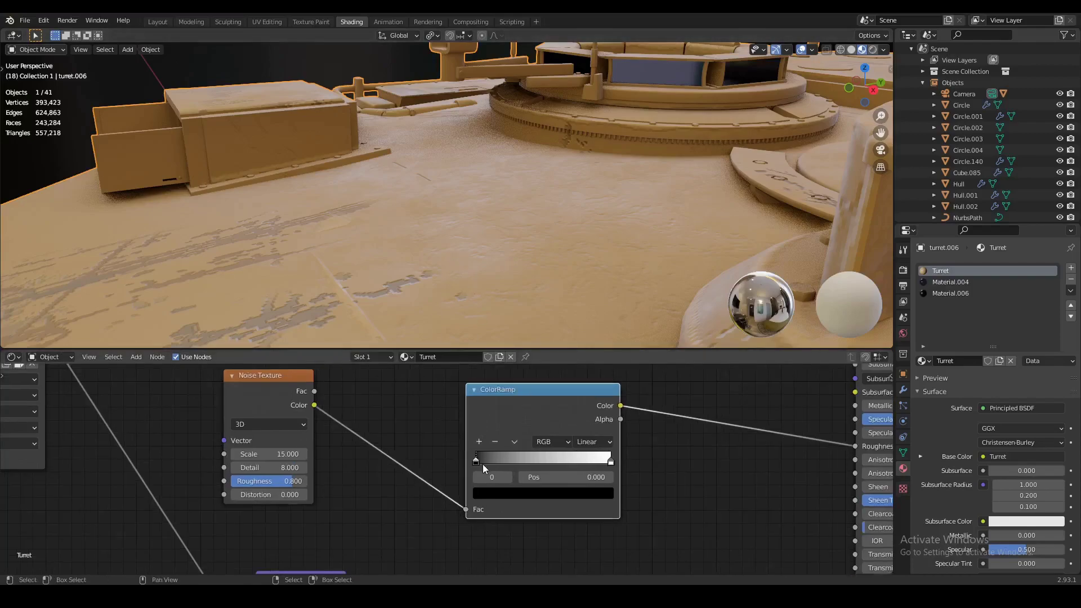
{"action": "middle_click_drag", "start_coordinate": [467, 461], "coordinate": [443, 460]}
{"action": "left_click_drag", "start_coordinate": [455, 459], "coordinate": [495, 462]}
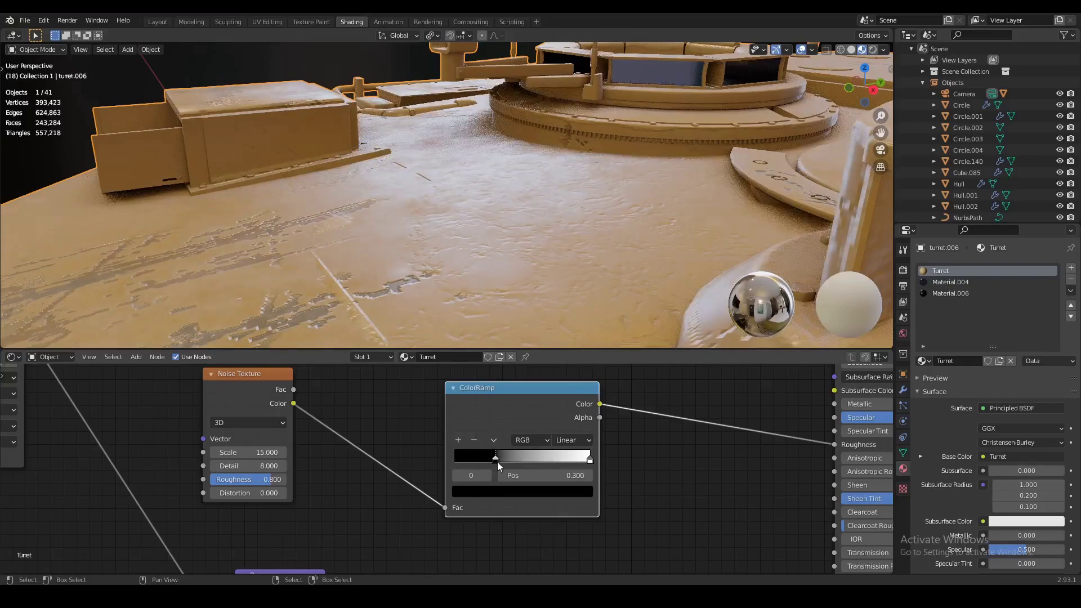
{"action": "left_click", "coordinate": [536, 477]}
{"action": "type", "text": "0.3"}
{"action": "key", "text": "Return"}
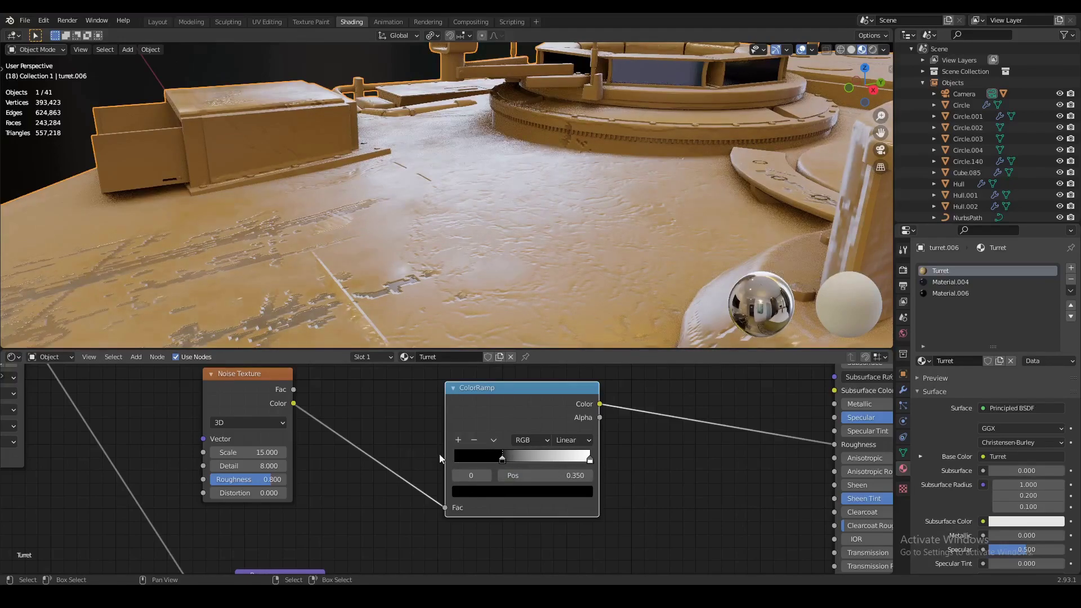
Shift the ColorRamp's white stop to about 0.923 and check the reflections on the turret's roof.
{"action": "left_click", "coordinate": [591, 461]}
{"action": "left_click_drag", "start_coordinate": [590, 460], "coordinate": [582, 461]}
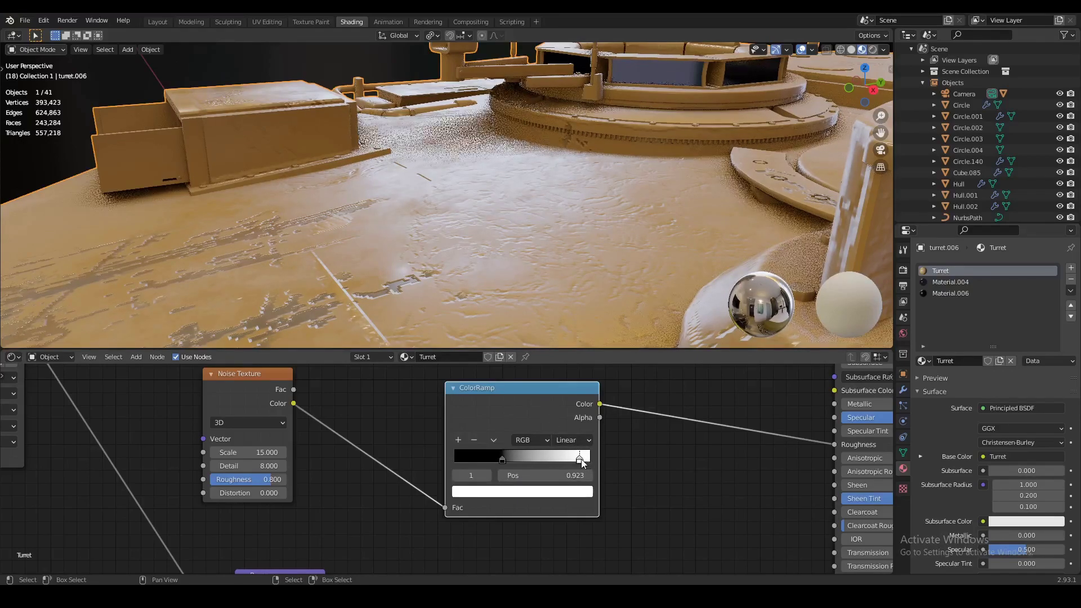
{"action": "middle_click_drag", "start_coordinate": [462, 241], "coordinate": [510, 254]}
{"action": "scroll", "coordinate": [484, 201], "scroll_direction": "up", "scroll_amount": 4}
{"action": "scroll", "coordinate": [508, 259], "scroll_direction": "up", "scroll_amount": 2}
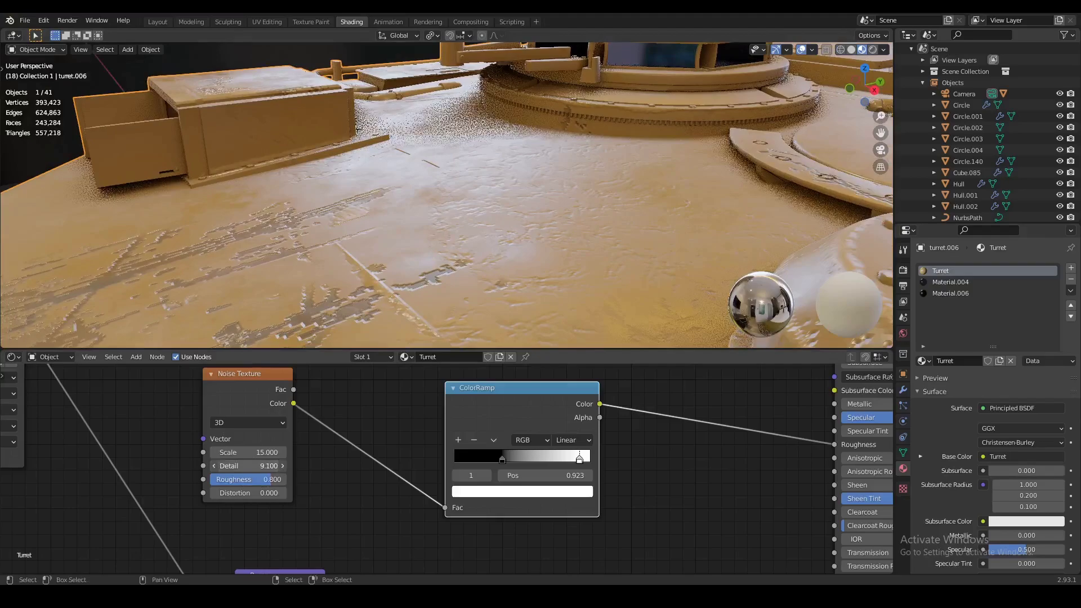
Set the Noise Texture's Detail to 11 and its Roughness to 1.0.
{"action": "left_click_drag", "start_coordinate": [248, 465], "coordinate": [264, 466]}
{"action": "middle_click_drag", "start_coordinate": [367, 276], "coordinate": [394, 293]}
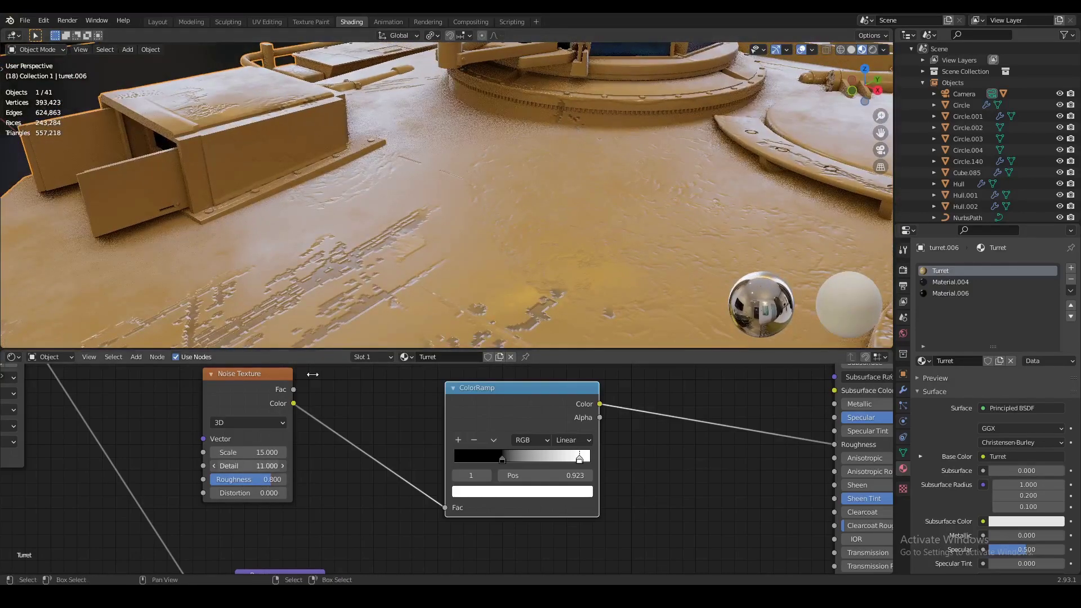
{"action": "middle_click_drag", "start_coordinate": [356, 332], "coordinate": [322, 376]}
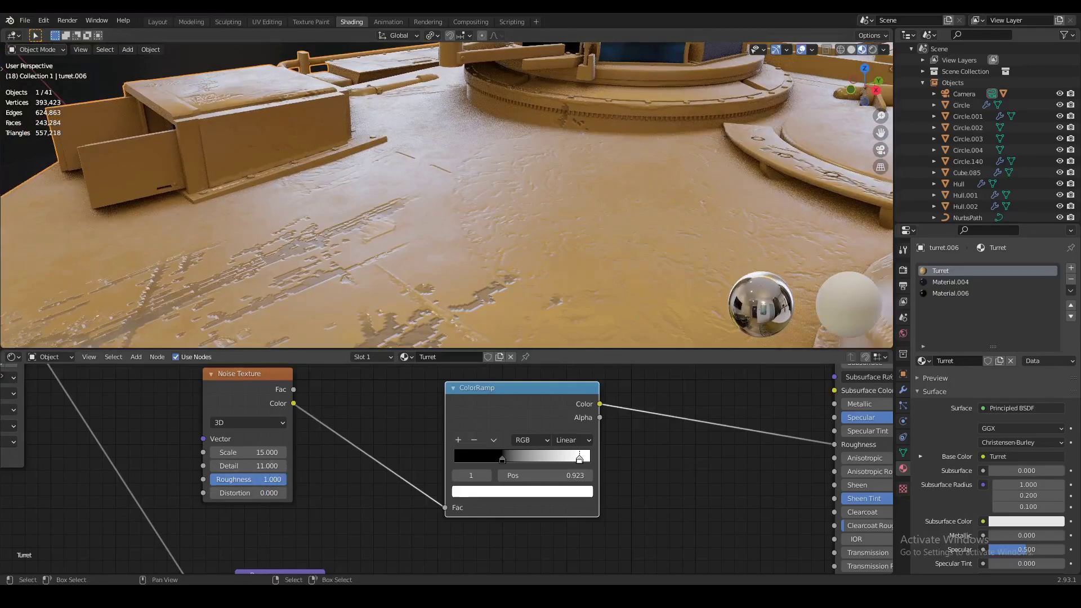
Lower the Noise Texture's Roughness to 0.95 and shift the ColorRamp's white stop to 0.891.
{"action": "left_click_drag", "start_coordinate": [248, 479], "coordinate": [256, 479]}
{"action": "middle_click_drag", "start_coordinate": [431, 238], "coordinate": [450, 244]}
{"action": "left_click_drag", "start_coordinate": [582, 462], "coordinate": [577, 462]}
{"action": "middle_click_drag", "start_coordinate": [482, 215], "coordinate": [401, 284]}
{"action": "scroll", "coordinate": [360, 420], "scroll_direction": "down", "scroll_amount": 2}
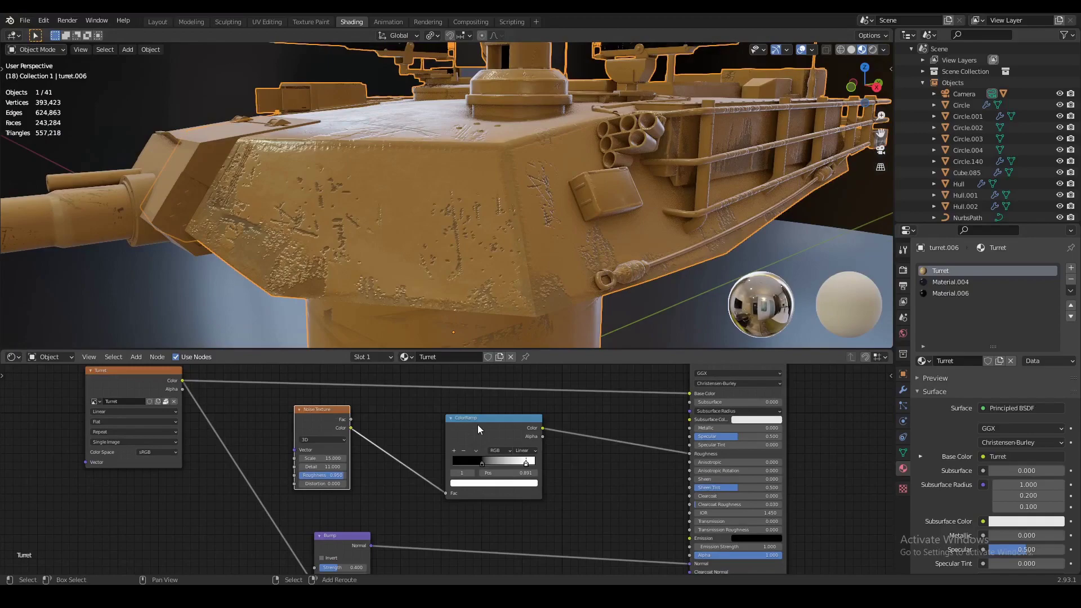
Rearrange the material nodes, moving the Noise Texture and ColorRamp closer to the Principled BSDF and the Turret image node slightly right.
{"action": "left_click_drag", "start_coordinate": [477, 425], "coordinate": [542, 452]}
{"action": "left_click_drag", "start_coordinate": [371, 442], "coordinate": [437, 479]}
{"action": "scroll", "coordinate": [651, 394], "scroll_direction": "down", "scroll_amount": 2}
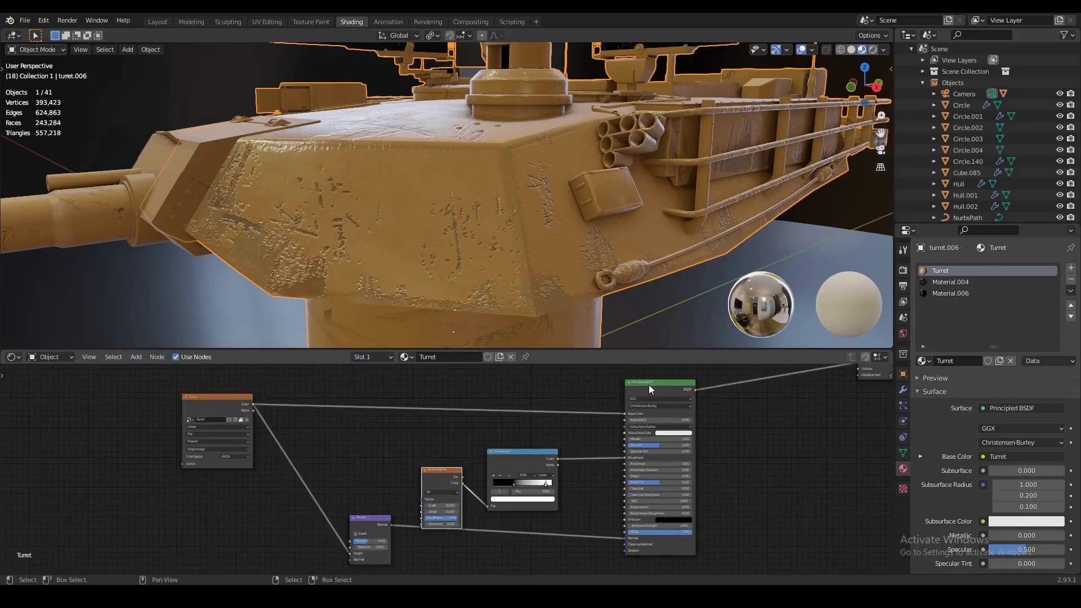
{"action": "left_click_drag", "start_coordinate": [217, 407], "coordinate": [233, 414]}
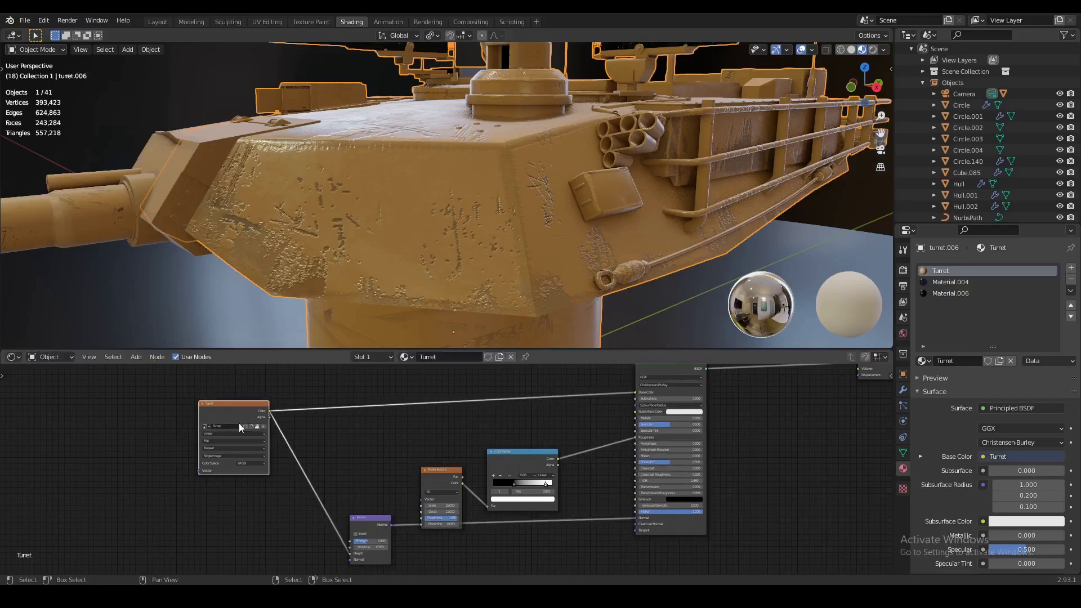
{"action": "middle_click_drag", "start_coordinate": [230, 406], "coordinate": [318, 445]}
{"action": "scroll", "coordinate": [271, 434], "scroll_direction": "up", "scroll_amount": 6}
Add a Bright/Contrast node between the Turret image texture and the Principled BSDF, clear of the Base Color link.
{"action": "middle_click_drag", "start_coordinate": [338, 252], "coordinate": [389, 269]}
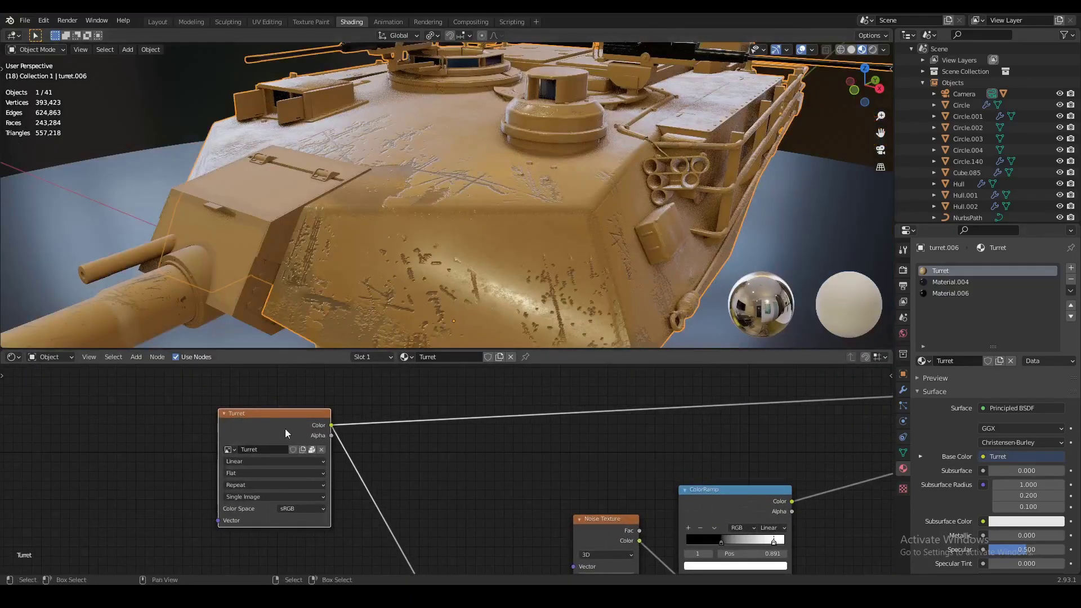
{"action": "middle_click_drag", "start_coordinate": [421, 201], "coordinate": [388, 192]}
{"action": "scroll", "coordinate": [552, 485], "scroll_direction": "down", "scroll_amount": 2}
{"action": "middle_click_drag", "start_coordinate": [552, 485], "coordinate": [505, 486]}
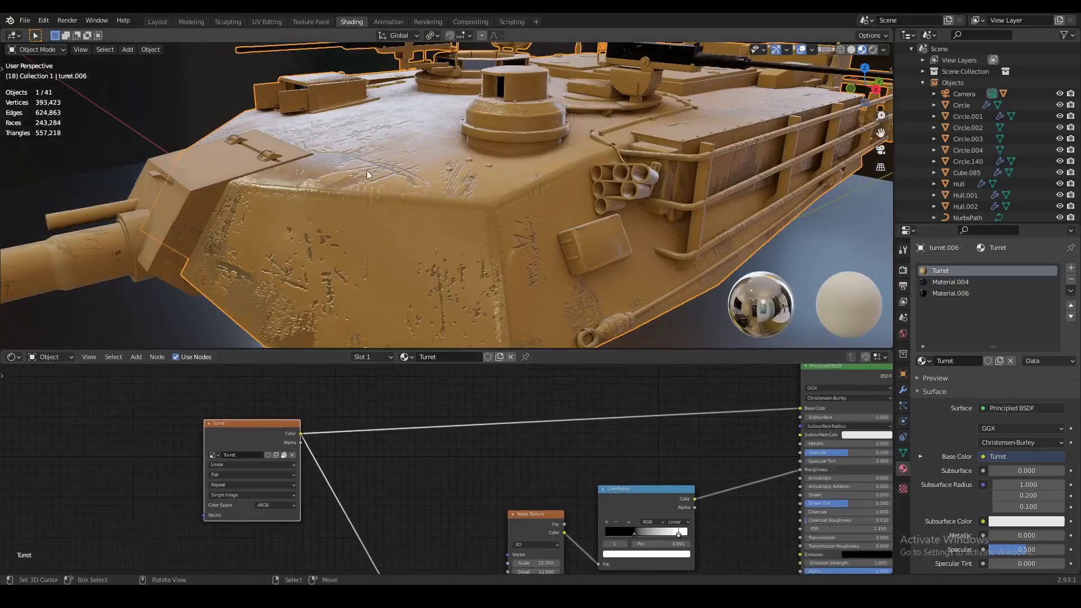
{"action": "scroll", "coordinate": [462, 221], "scroll_direction": "down", "scroll_amount": 2}
{"action": "middle_click_drag", "start_coordinate": [436, 432], "coordinate": [414, 430]}
{"action": "key", "text": "shift+a"}
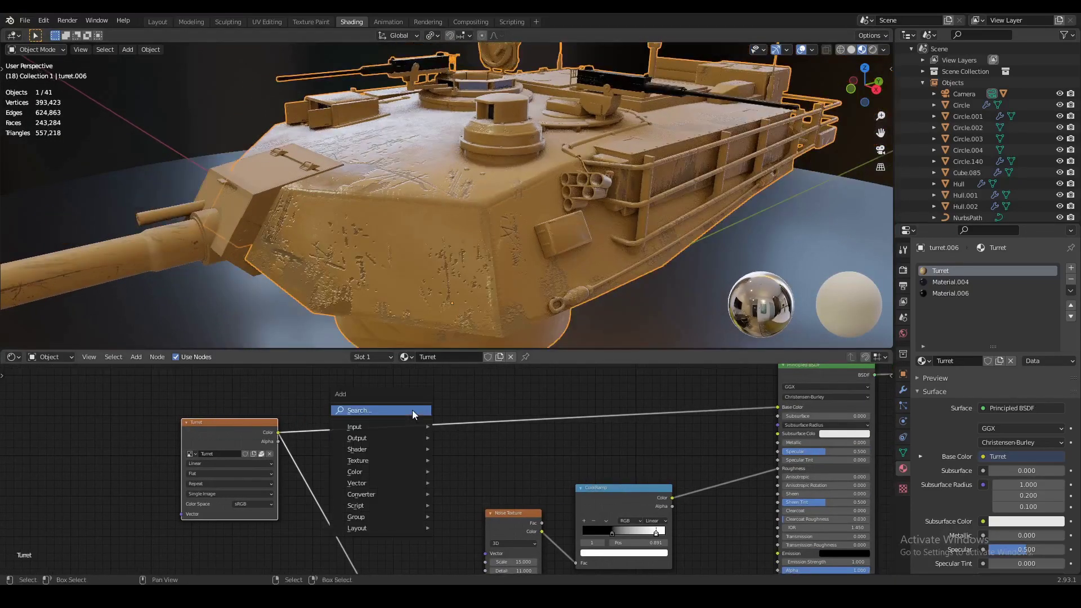
{"action": "left_click", "coordinate": [400, 411]}
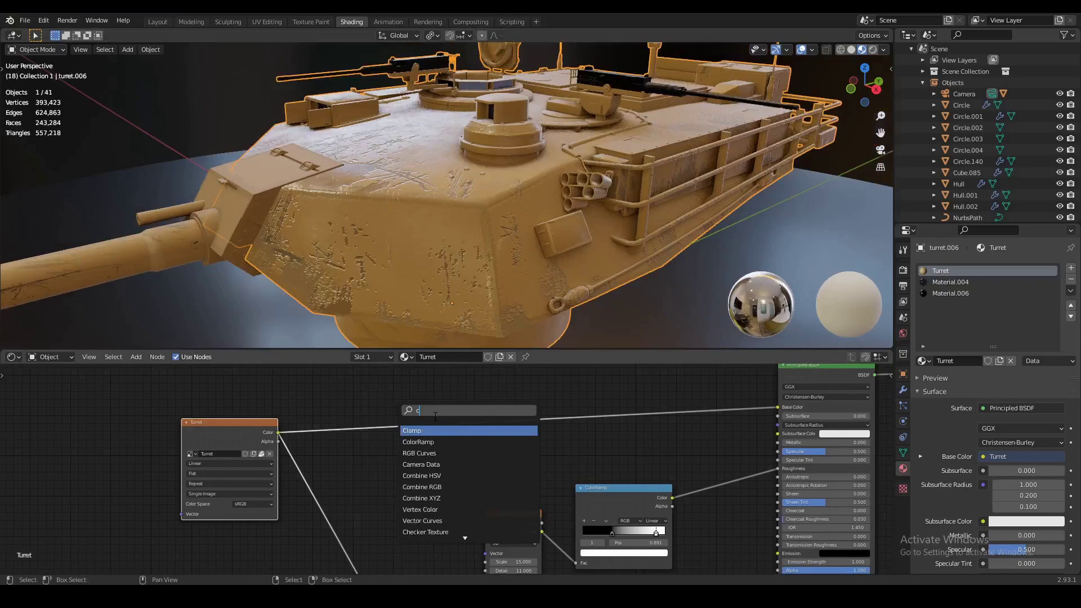
{"action": "type", "text": "contr"}
{"action": "key", "text": "Return"}
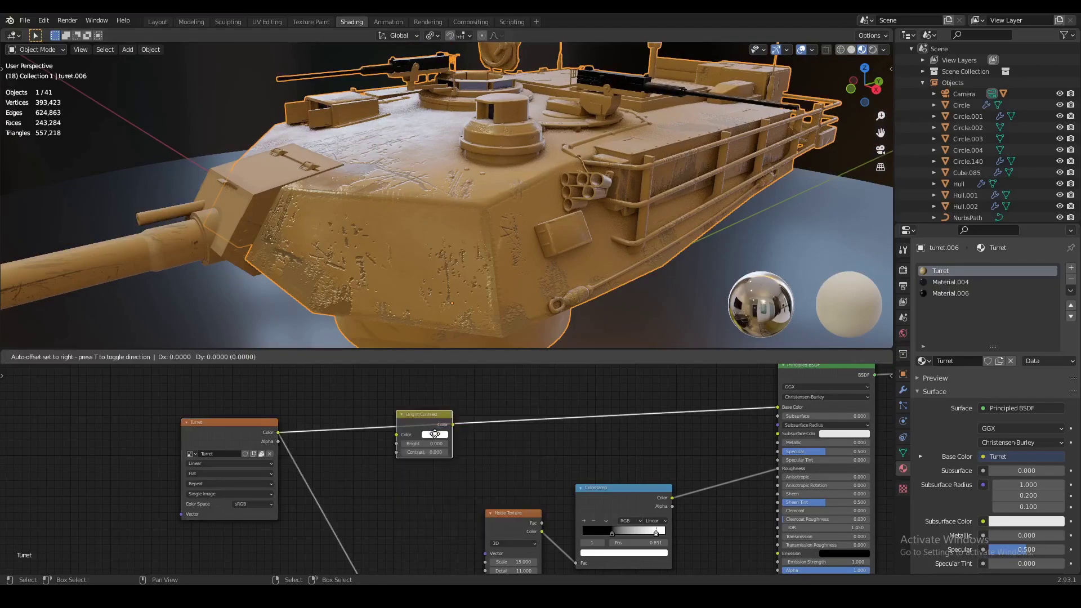
{"action": "left_click", "coordinate": [441, 460]}
{"action": "scroll", "coordinate": [350, 448], "scroll_direction": "up", "scroll_amount": 1}
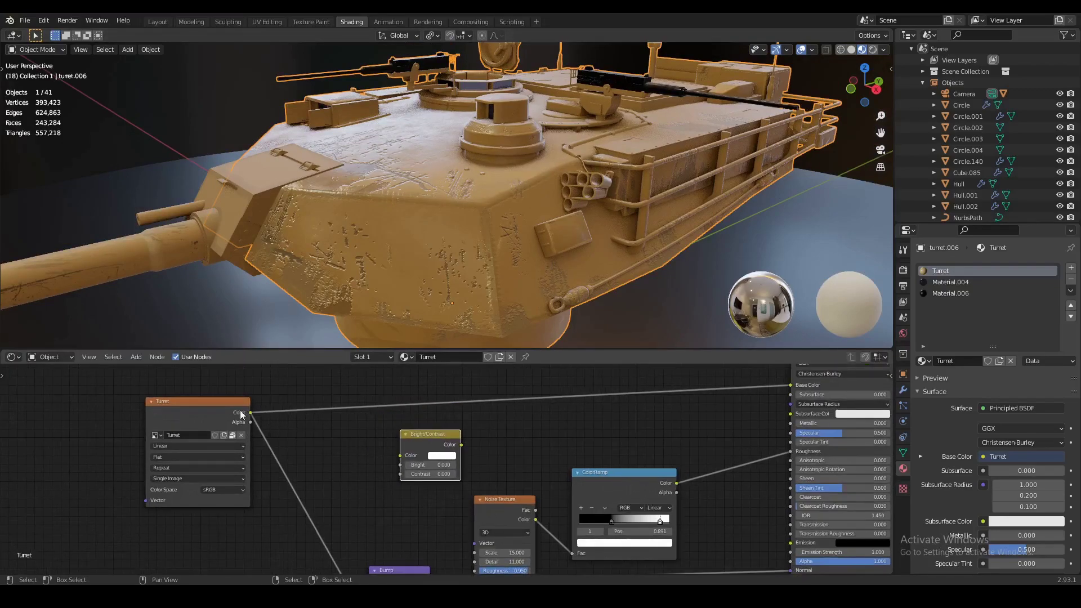
Connect the Turret image's Color to the Bright/Contrast node and its output to the Principled BSDF's Specular, checking the roof's reflections.
{"action": "left_click_drag", "start_coordinate": [250, 413], "coordinate": [396, 458]}
{"action": "middle_click_drag", "start_coordinate": [496, 435], "coordinate": [255, 432]}
{"action": "scroll", "coordinate": [495, 423], "scroll_direction": "up", "scroll_amount": 1}
{"action": "left_click_drag", "start_coordinate": [558, 429], "coordinate": [609, 417]}
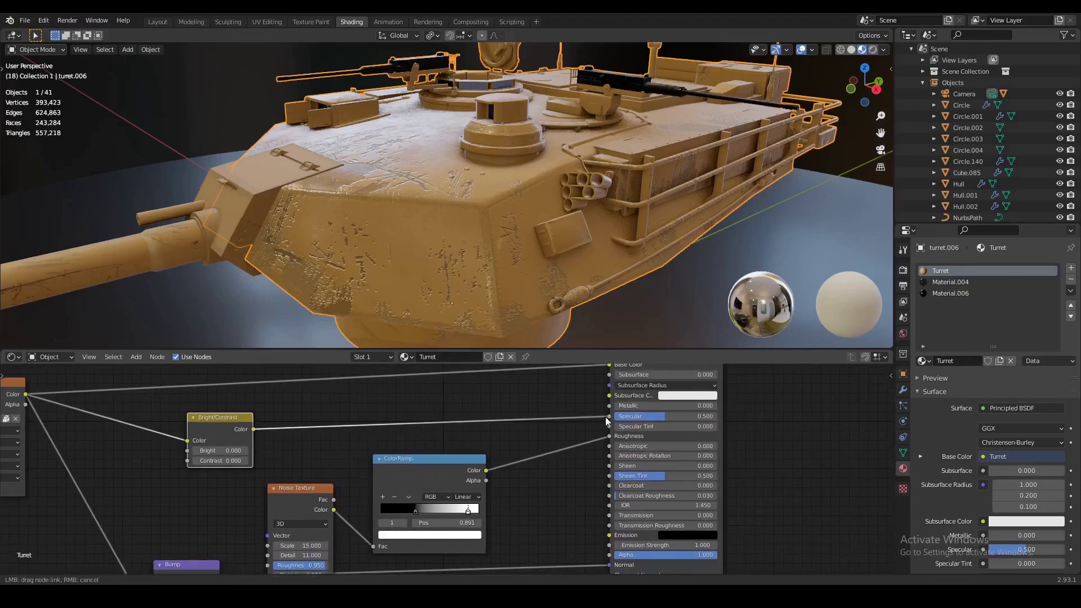
{"action": "middle_click_drag", "start_coordinate": [477, 256], "coordinate": [434, 235]}
{"action": "scroll", "coordinate": [449, 243], "scroll_direction": "up", "scroll_amount": 4}
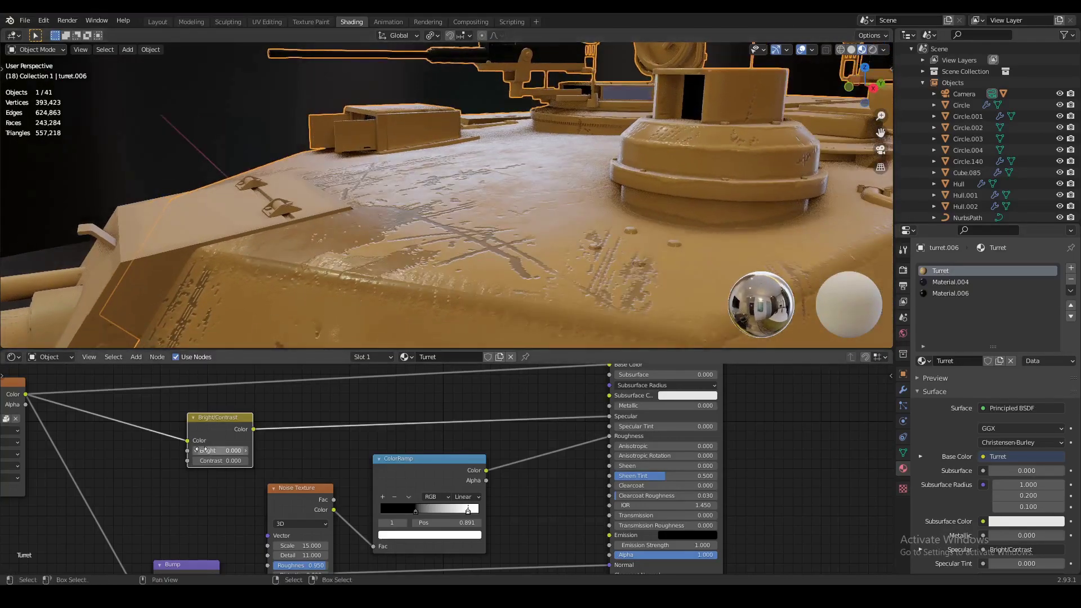
Move the Bright/Contrast and Turret image nodes slightly right and inspect the scratches on the turret's roof.
{"action": "left_click_drag", "start_coordinate": [241, 418], "coordinate": [264, 412]}
{"action": "middle_click_drag", "start_coordinate": [319, 413], "coordinate": [356, 410]}
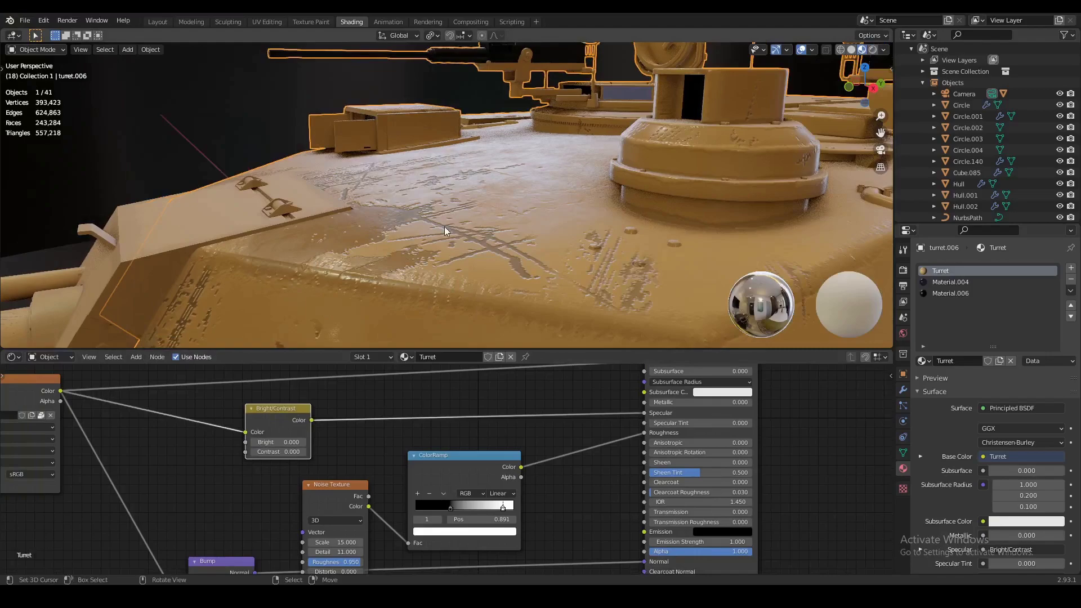
{"action": "scroll", "coordinate": [444, 226], "scroll_direction": "down", "scroll_amount": 2}
{"action": "scroll", "coordinate": [512, 202], "scroll_direction": "down", "scroll_amount": 3}
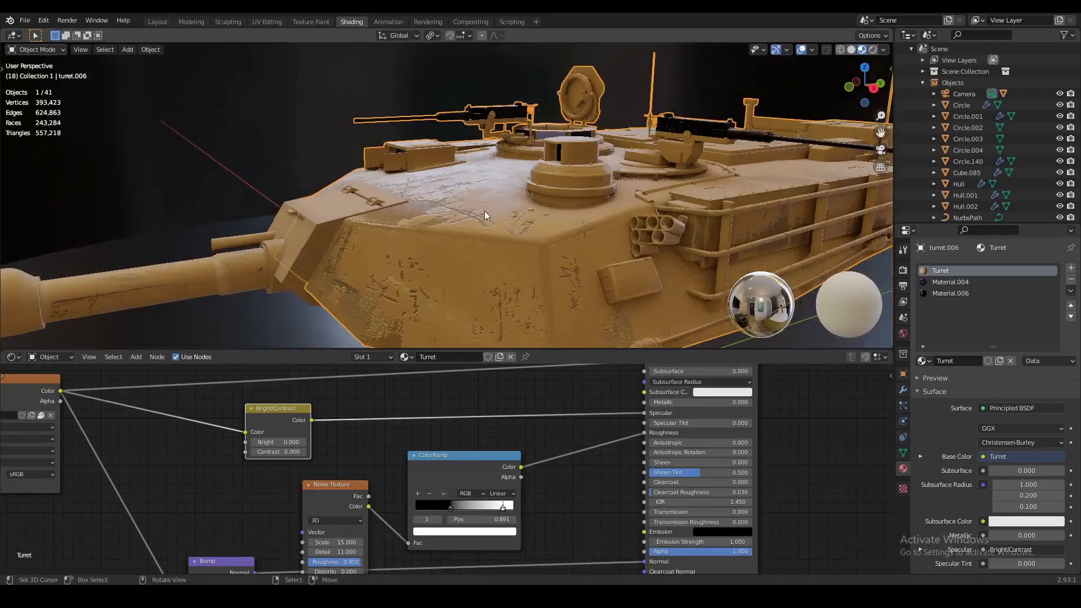
{"action": "left_click_drag", "start_coordinate": [41, 385], "coordinate": [85, 398]}
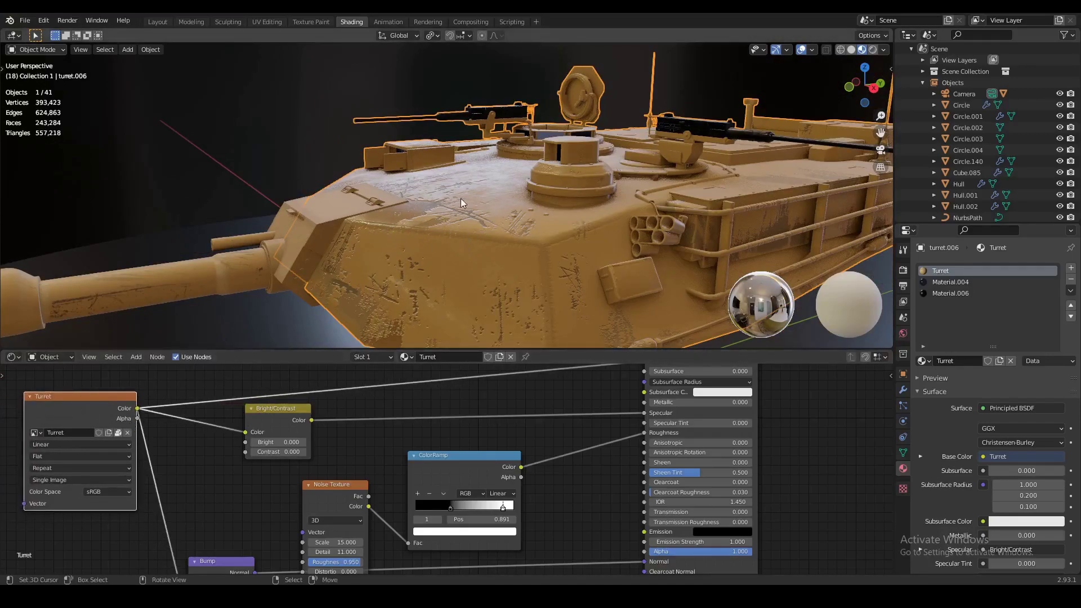
{"action": "scroll", "coordinate": [460, 185], "scroll_direction": "up", "scroll_amount": 4}
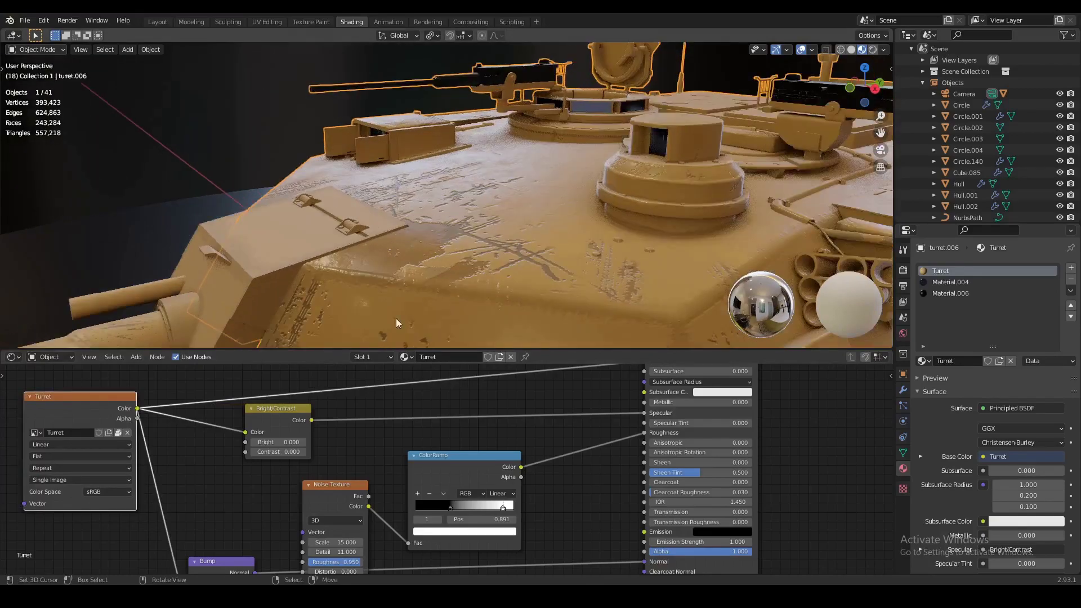
Move the Bright/Contrast node further right and set its Contrast to 2.6.
{"action": "left_click_drag", "start_coordinate": [284, 410], "coordinate": [357, 455]}
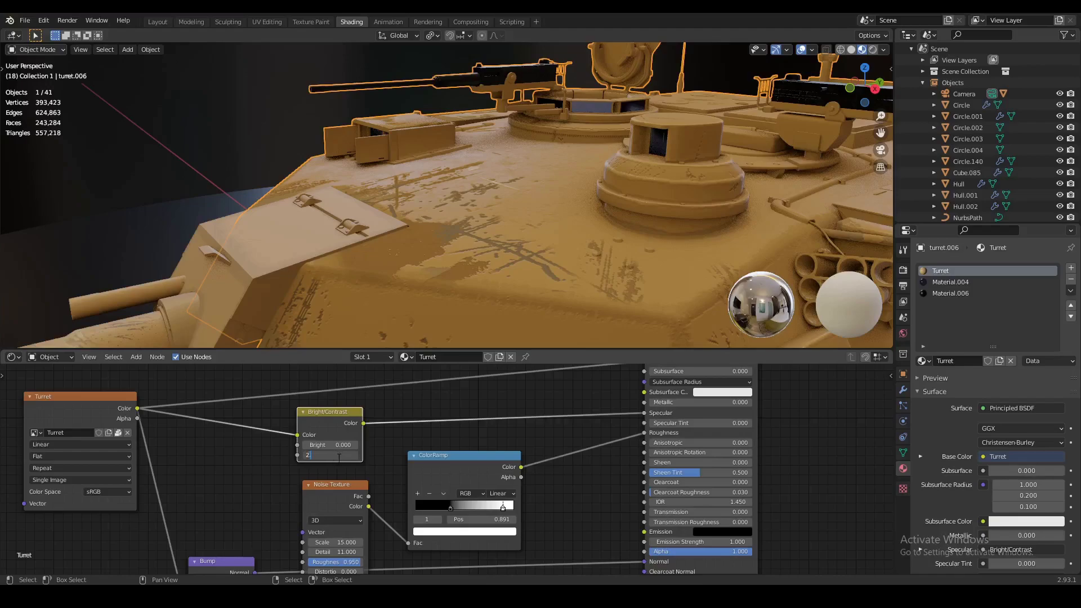
{"action": "key", "text": "Return"}
{"action": "middle_click_drag", "start_coordinate": [403, 282], "coordinate": [436, 335]}
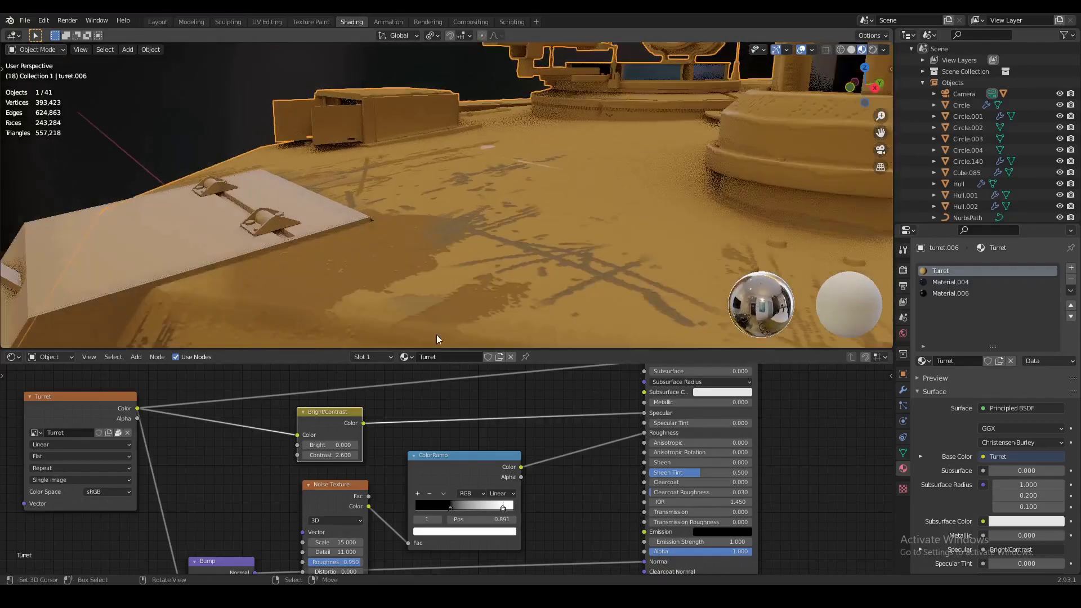
Set the Bright/Contrast node's Bright value to 0.75 and check the turret's front edge.
{"action": "left_click_drag", "start_coordinate": [332, 444], "coordinate": [349, 445]}
{"action": "left_click", "coordinate": [335, 448]}
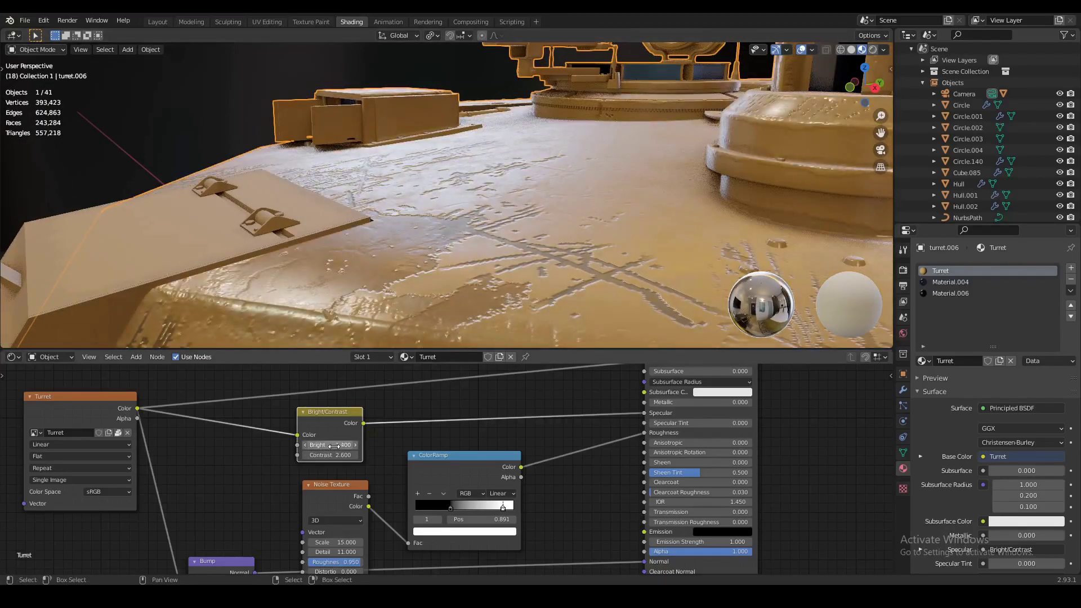
{"action": "key", "text": "BackSpace"}
{"action": "type", "text": "0.75"}
{"action": "key", "text": "Return"}
{"action": "middle_click_drag", "start_coordinate": [416, 308], "coordinate": [494, 208]}
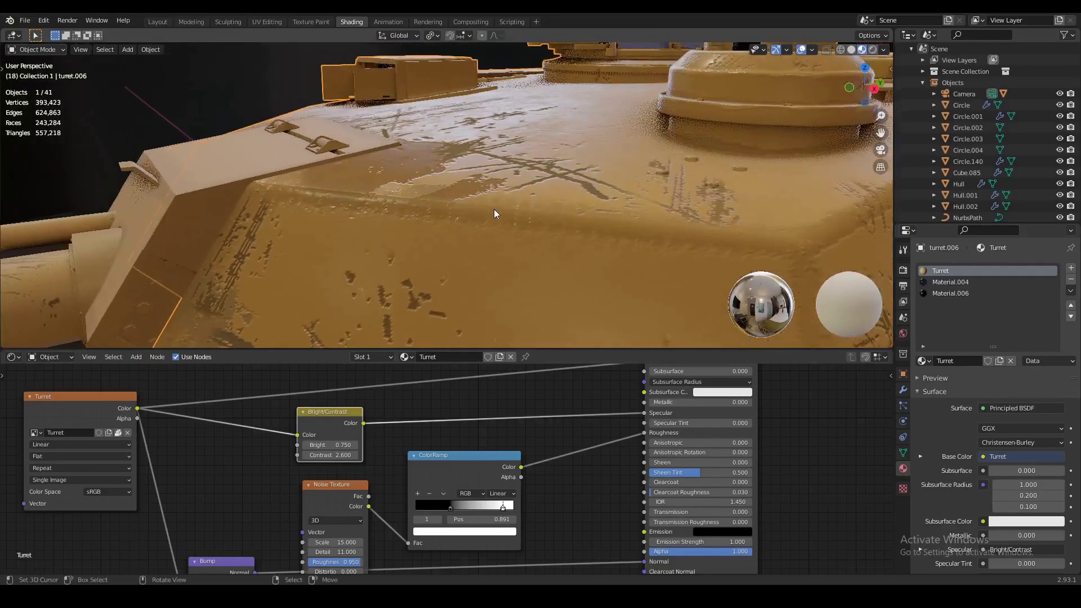
Disconnect the Bright/Contrast output from Specular to compare the turret's reflections, and reconnect it.
{"action": "left_click_drag", "start_coordinate": [641, 413], "coordinate": [577, 411]}
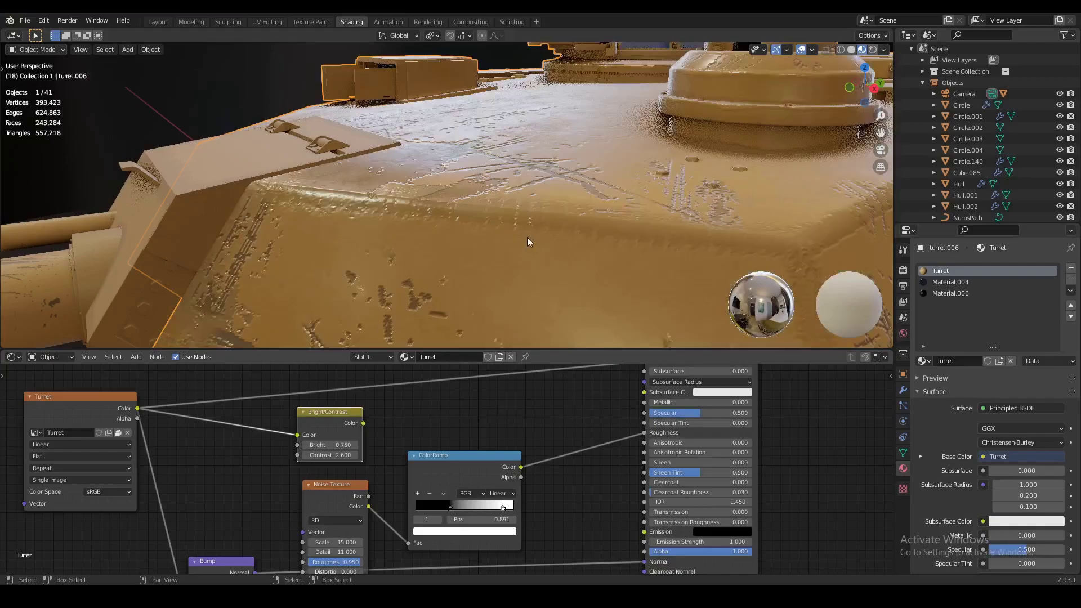
{"action": "mouse_move", "coordinate": [482, 191]}
{"action": "middle_mouse_down", "text": "shift"}
{"action": "mouse_move", "coordinate": [494, 204]}
{"action": "mouse_move", "coordinate": [424, 167]}
{"action": "middle_mouse_up", "text": "shift"}
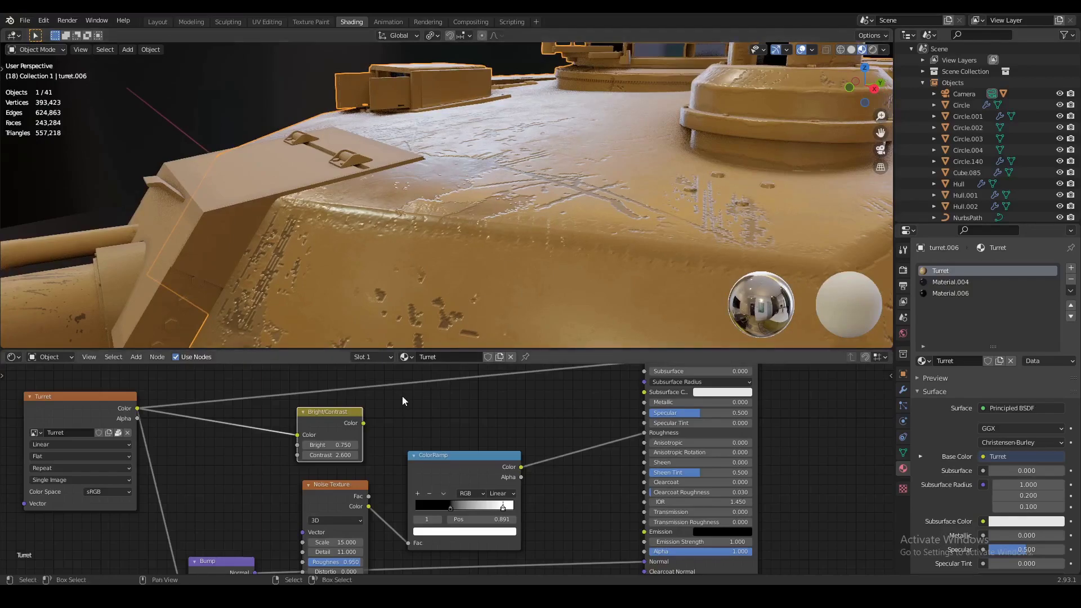
{"action": "left_click_drag", "start_coordinate": [364, 424], "coordinate": [644, 413]}
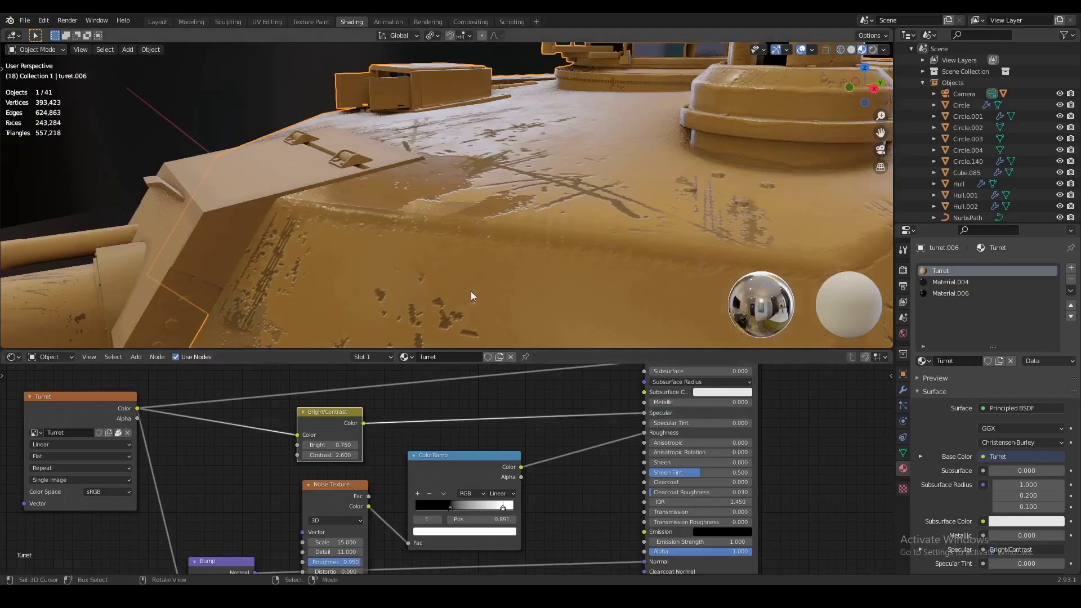
{"action": "middle_click_drag", "start_coordinate": [457, 171], "coordinate": [461, 245]}
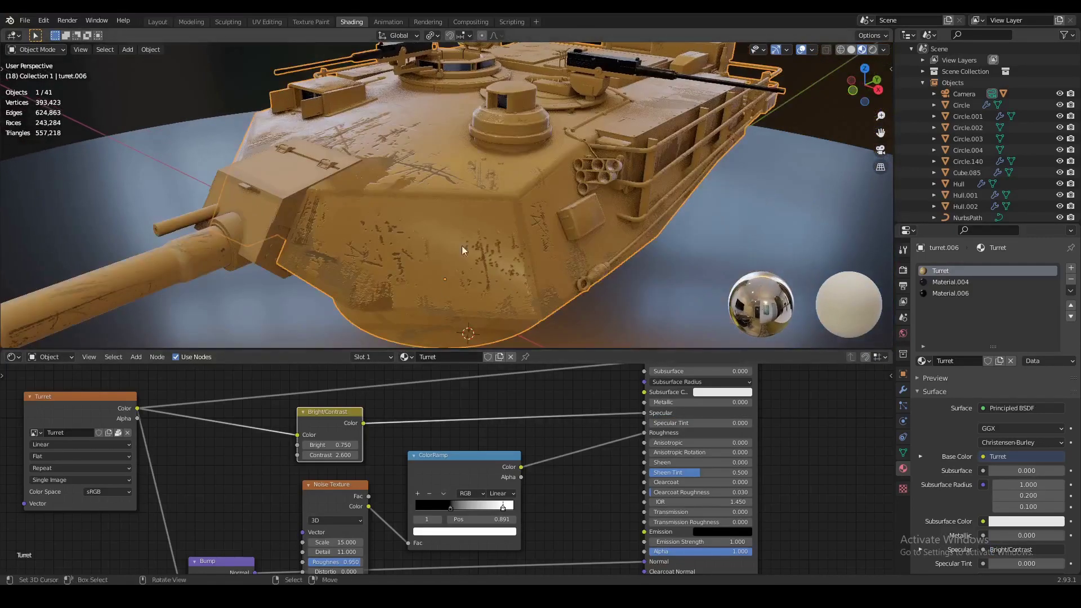
Move the Bump node slightly down and right, below the Noise Texture node.
{"action": "scroll", "coordinate": [422, 431], "scroll_direction": "down", "scroll_amount": 2}
{"action": "middle_click_drag", "start_coordinate": [418, 428], "coordinate": [421, 417]}
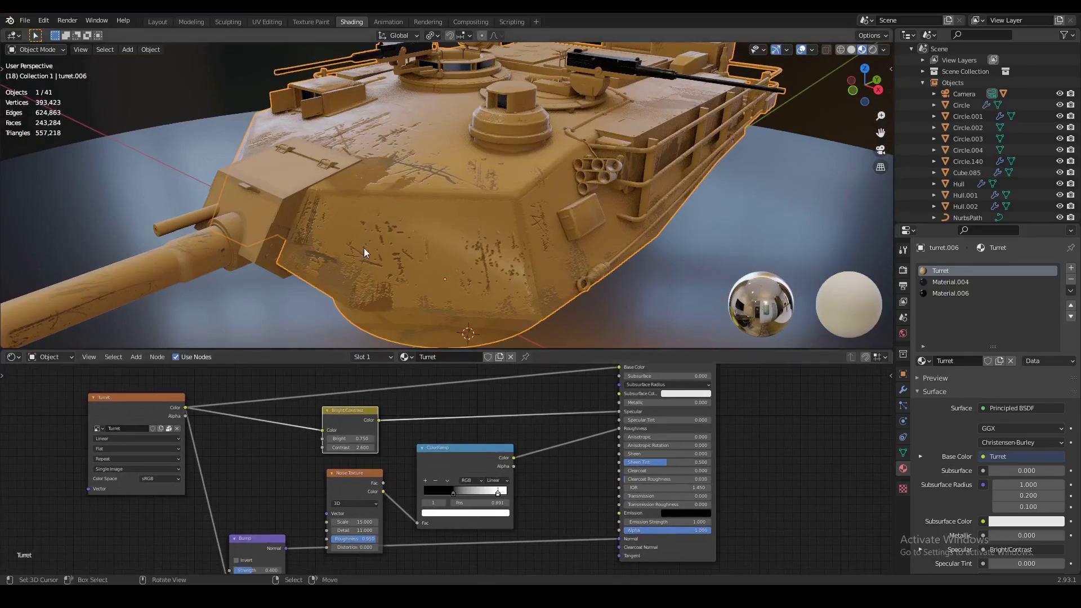
{"action": "scroll", "coordinate": [363, 247], "scroll_direction": "up", "scroll_amount": 1}
{"action": "scroll", "coordinate": [296, 510], "scroll_direction": "up", "scroll_amount": 1}
{"action": "scroll", "coordinate": [296, 510], "scroll_direction": "down", "scroll_amount": 1}
{"action": "middle_click_drag", "start_coordinate": [296, 510], "coordinate": [413, 448]}
{"action": "scroll", "coordinate": [413, 444], "scroll_direction": "up", "scroll_amount": 1}
{"action": "left_click_drag", "start_coordinate": [364, 469], "coordinate": [389, 495]}
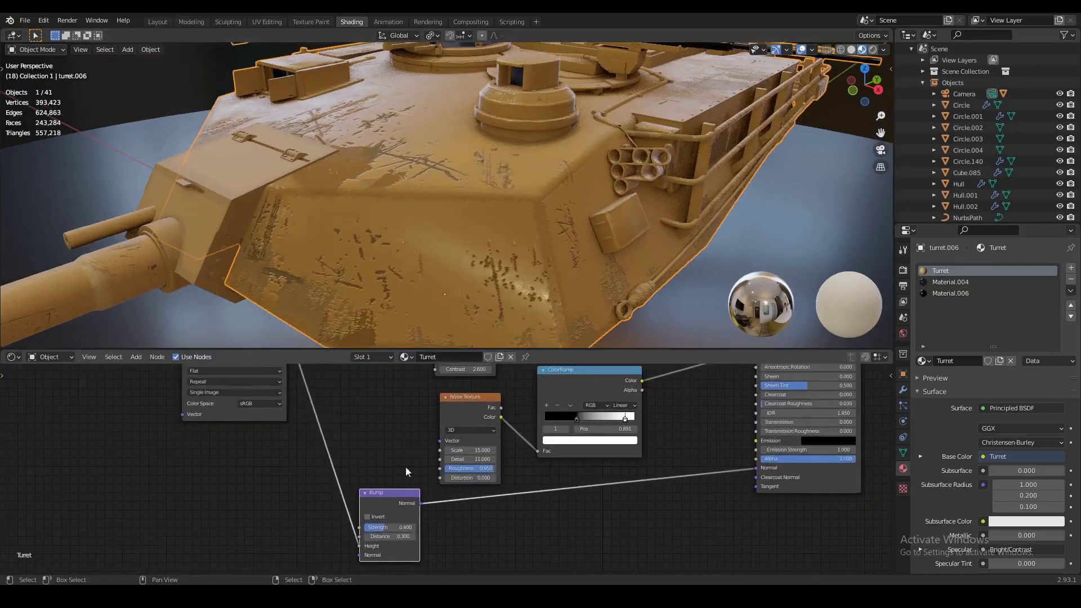
{"action": "middle_click_drag", "start_coordinate": [384, 442], "coordinate": [336, 493]}
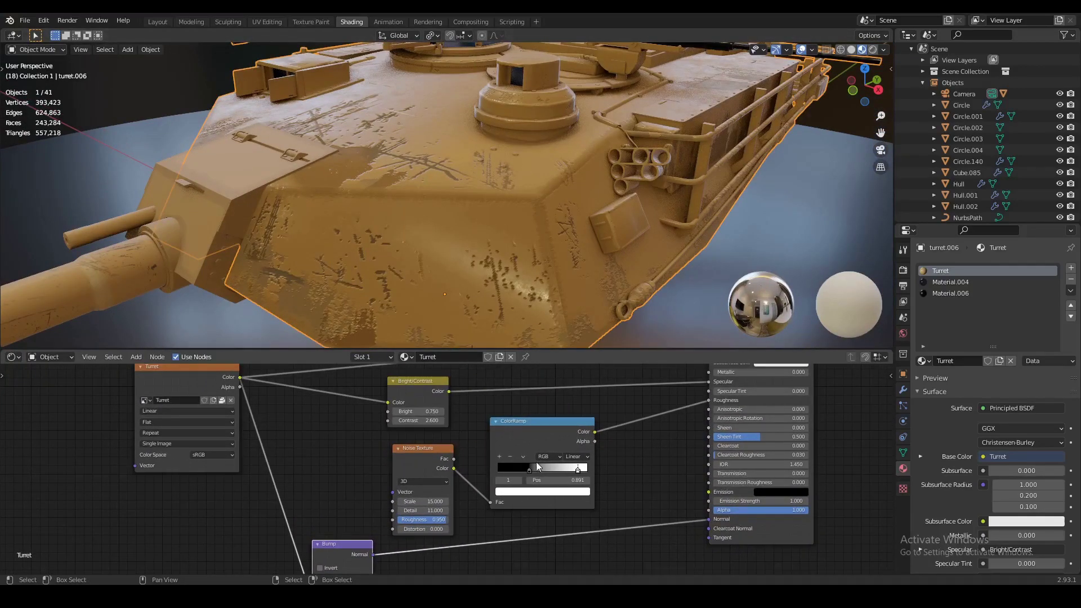
Shift the ColorRamp's black stop to 0.314 and check the gloss around the whole turret.
{"action": "middle_click_drag", "start_coordinate": [487, 236], "coordinate": [530, 286]}
{"action": "scroll", "coordinate": [488, 270], "scroll_direction": "up", "scroll_amount": 3}
{"action": "scroll", "coordinate": [531, 286], "scroll_direction": "down", "scroll_amount": 1}
{"action": "mouse_move", "coordinate": [526, 468]}
{"action": "left_mouse_down"}
{"action": "mouse_move", "coordinate": [541, 471]}
{"action": "mouse_move", "coordinate": [526, 471]}
{"action": "left_mouse_up"}
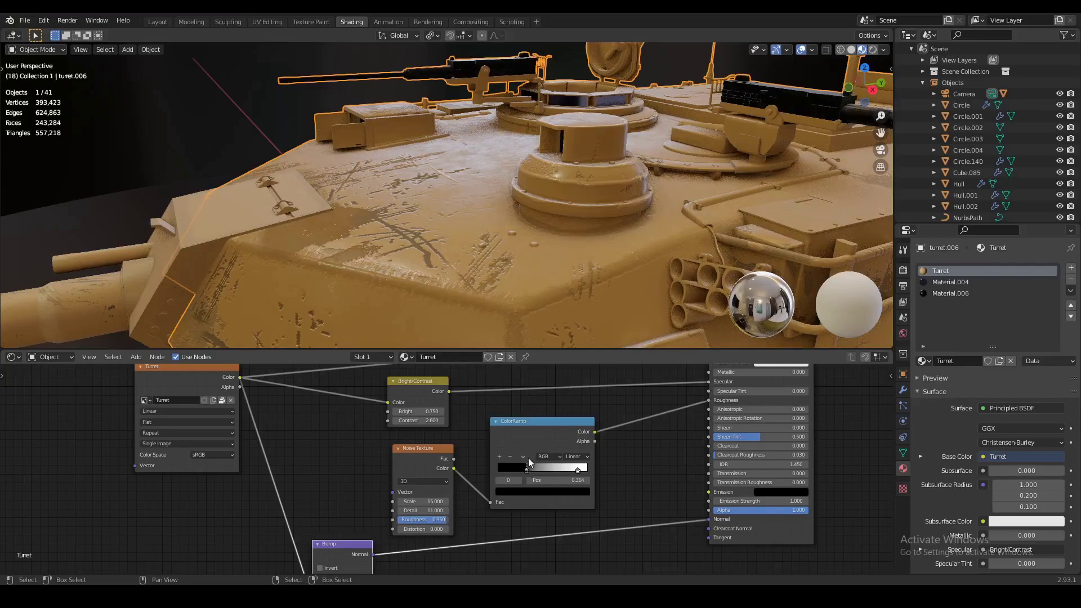
{"action": "middle_click_drag", "start_coordinate": [506, 332], "coordinate": [561, 296]}
{"action": "scroll", "coordinate": [562, 297], "scroll_direction": "down", "scroll_amount": 2}
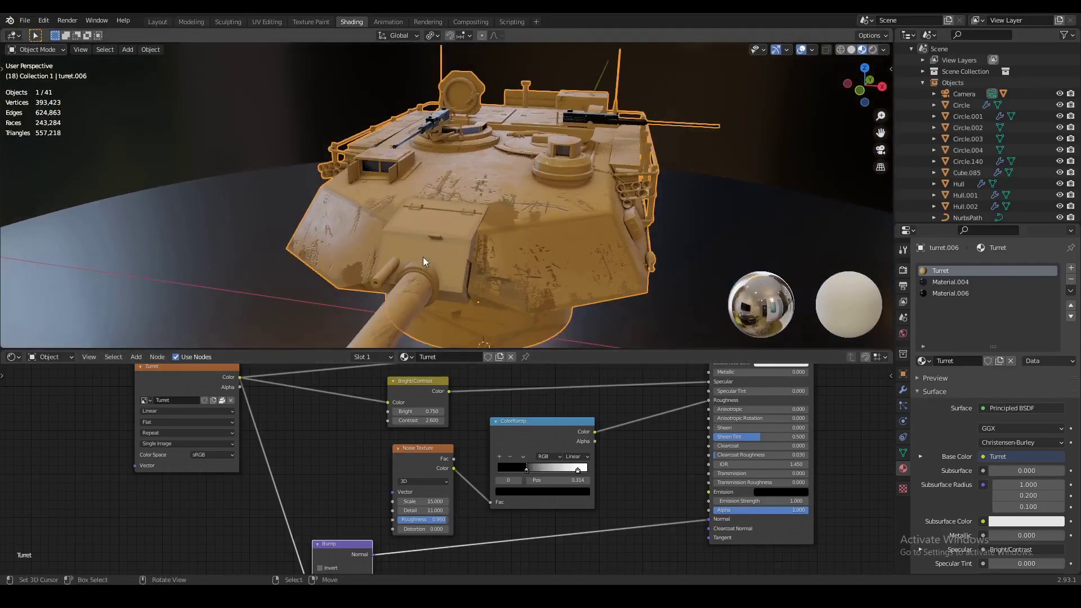
{"action": "middle_click_drag", "start_coordinate": [527, 260], "coordinate": [495, 254]}
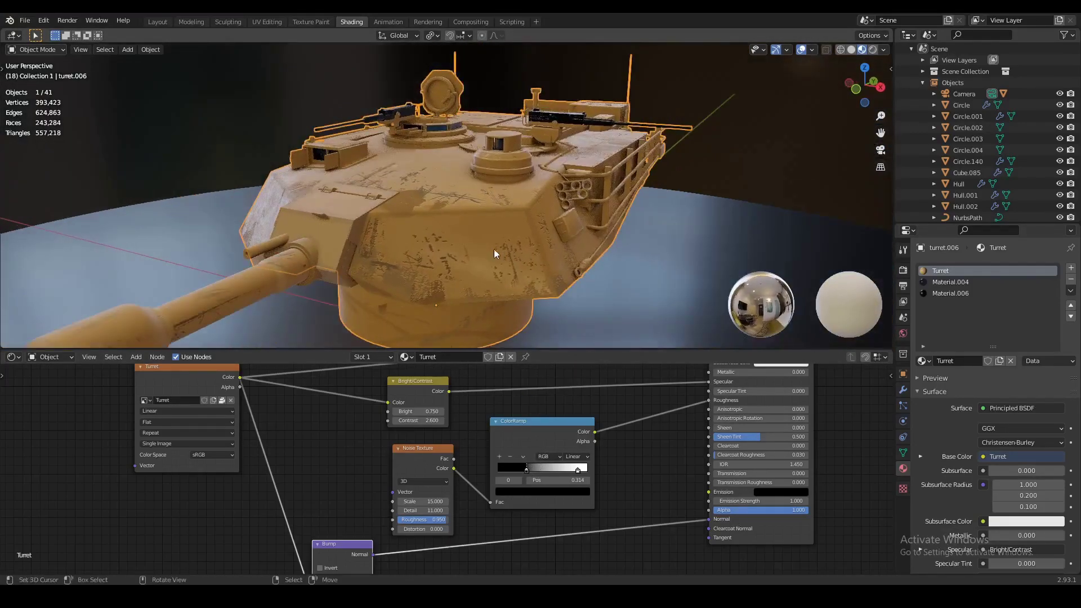